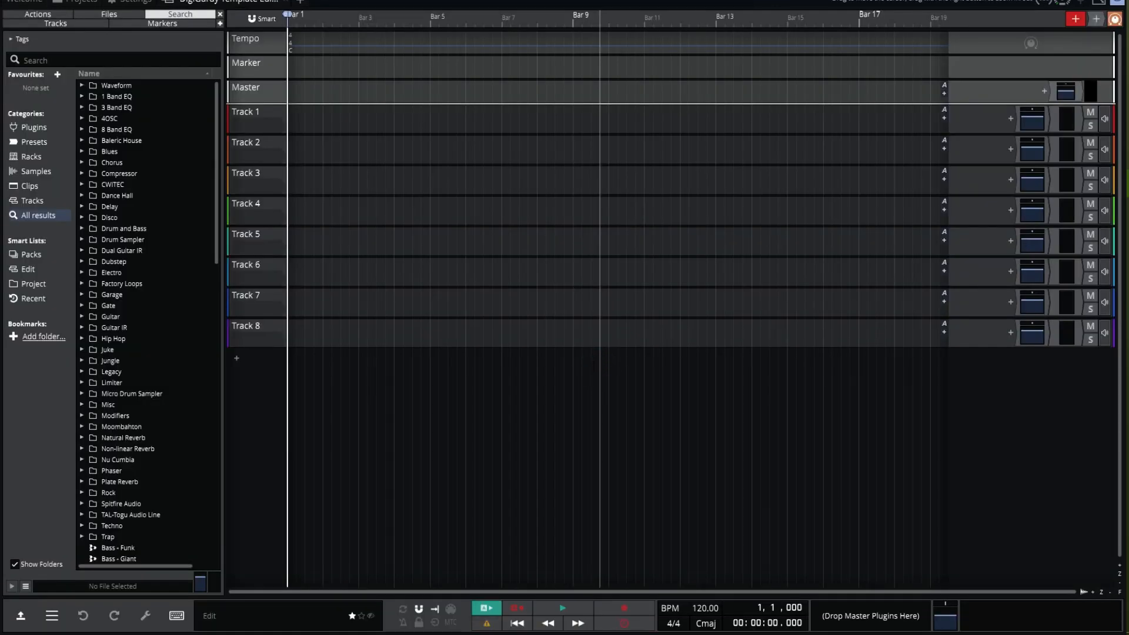
Delete Tracks 2 through 8 so that the edit keeps only Track 1
click(277, 385)
click(264, 324)
shift+click(265, 142)
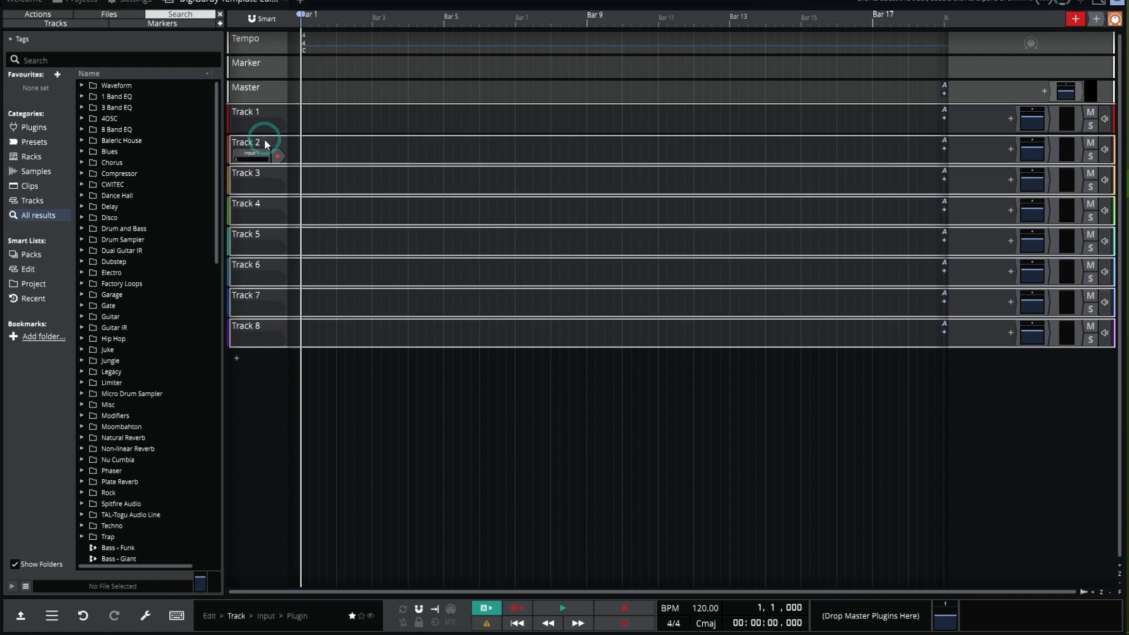
key(Delete)
Set Track 1's input to the DigiGur MIDI device and add the CWITEC TX16Wx plugin to the track
click(253, 123)
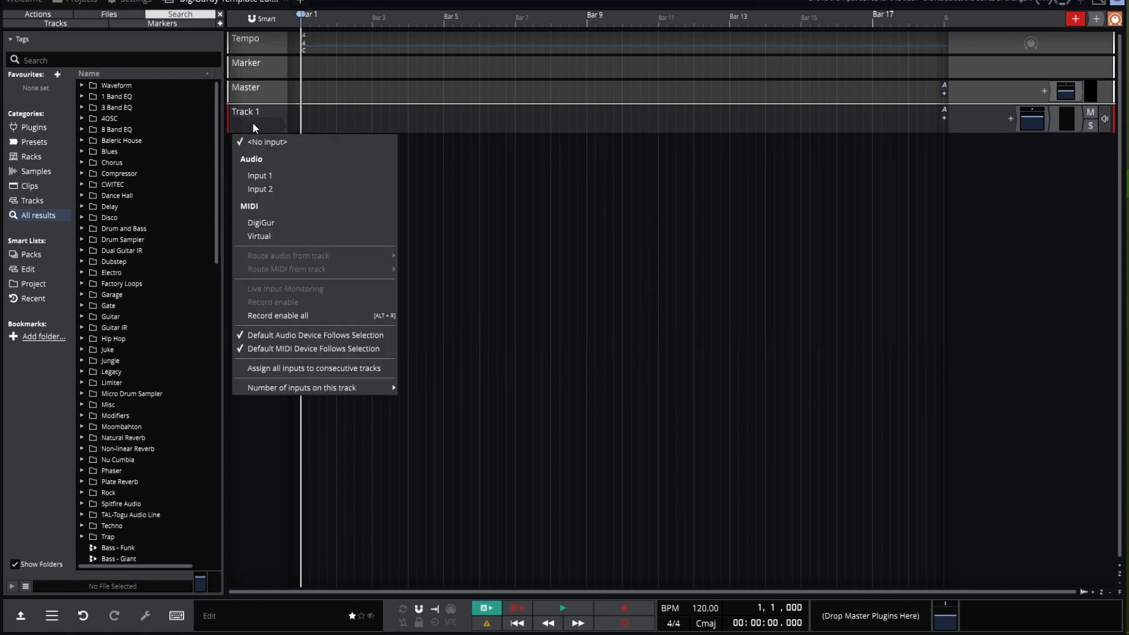
click(269, 224)
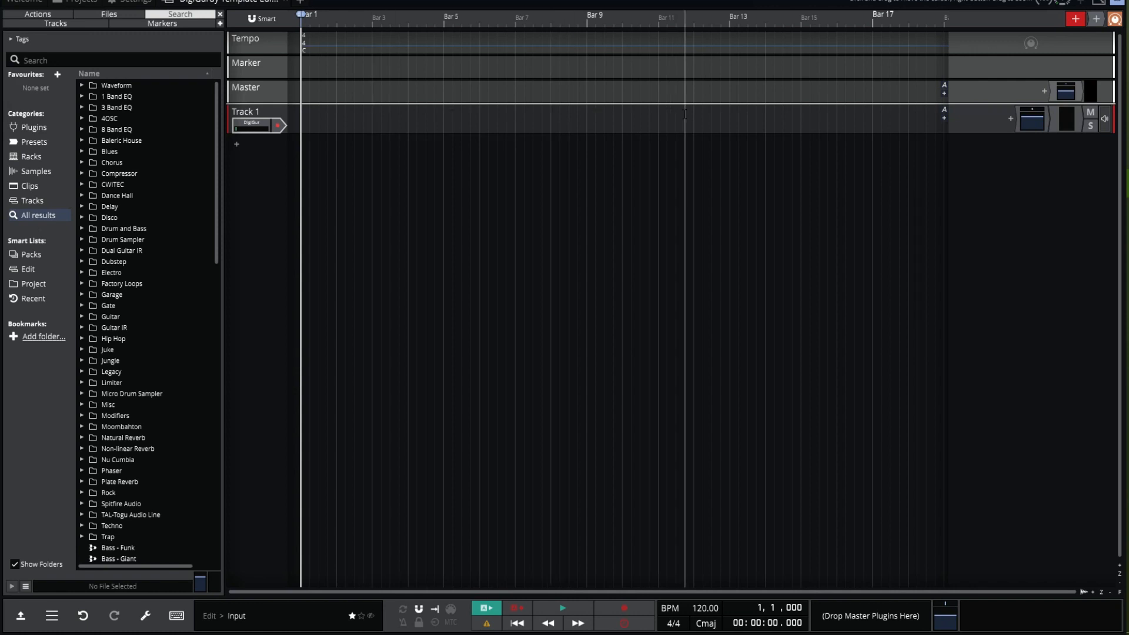
click(1010, 118)
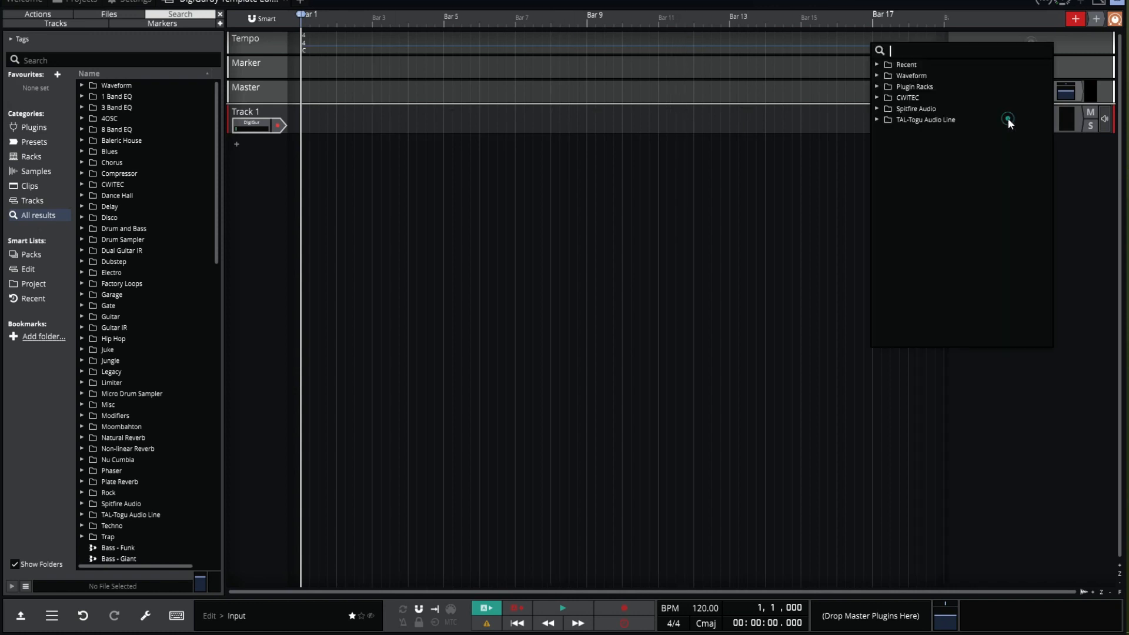
click(876, 98)
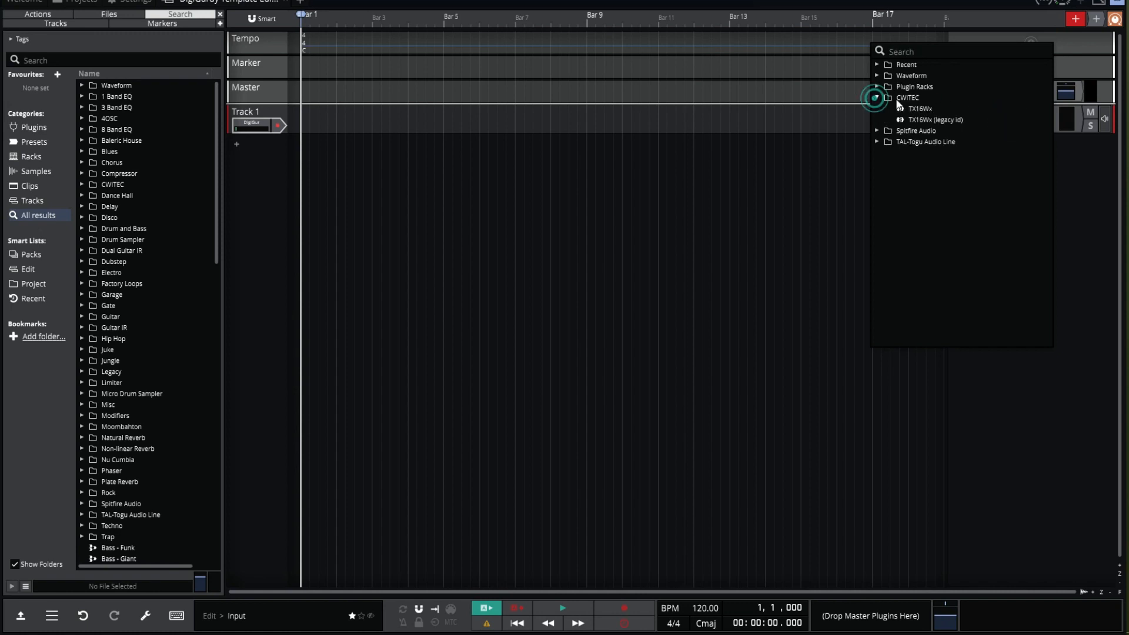
double_click(928, 109)
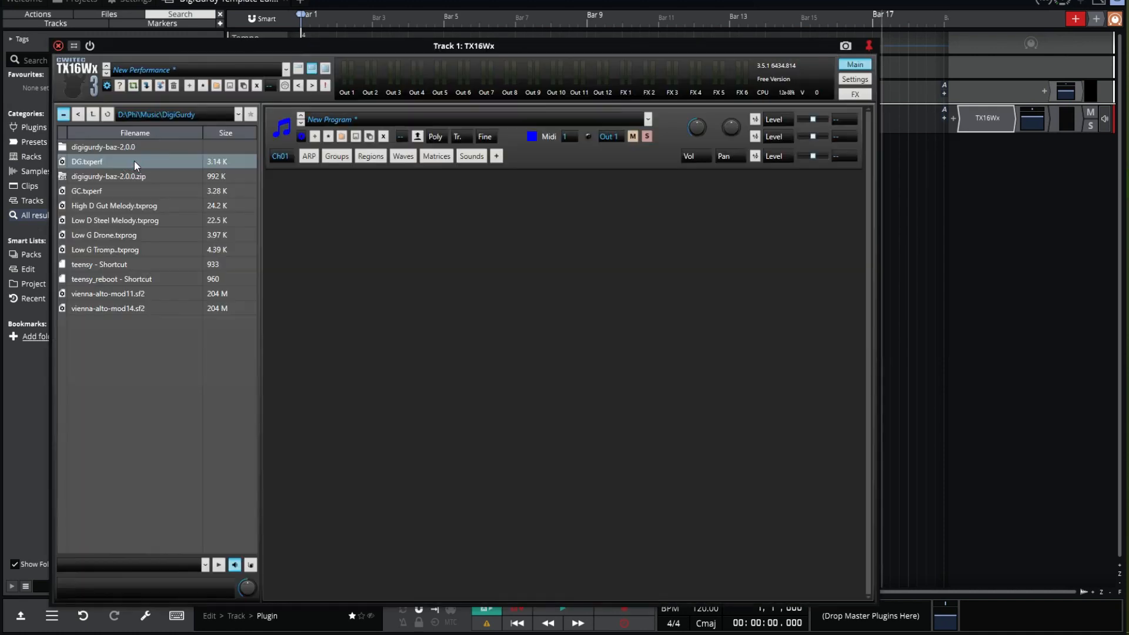
Open the vienna-alto-mod14.sf2 soundfont in the sampler's file browser and look through its instruments
click(134, 163)
double_click(133, 307)
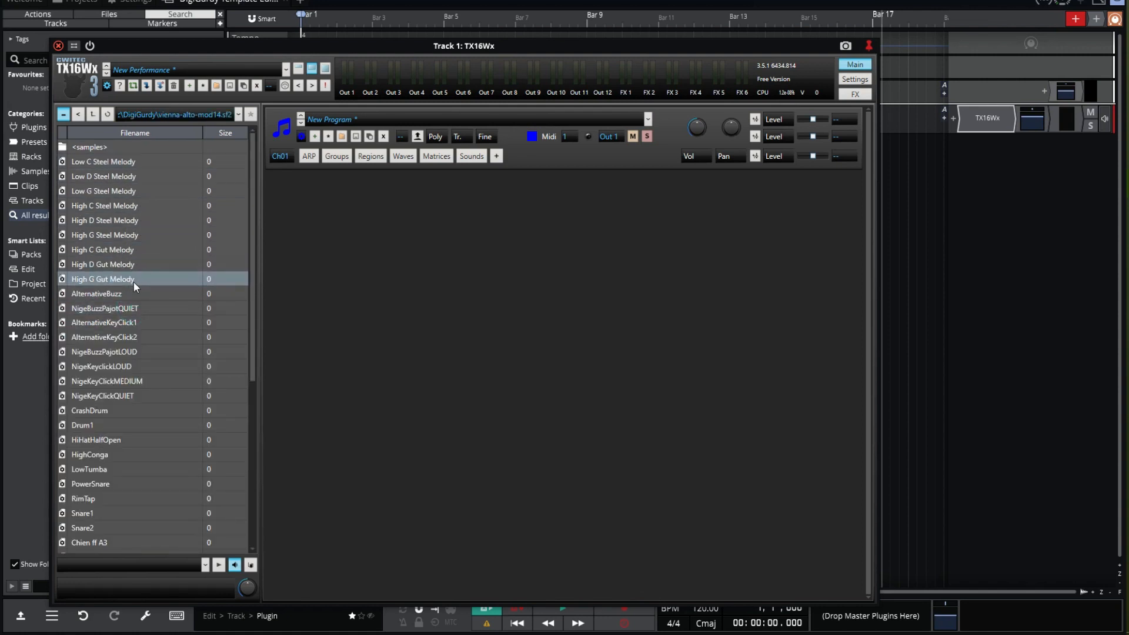
scroll(132, 311, down, 6)
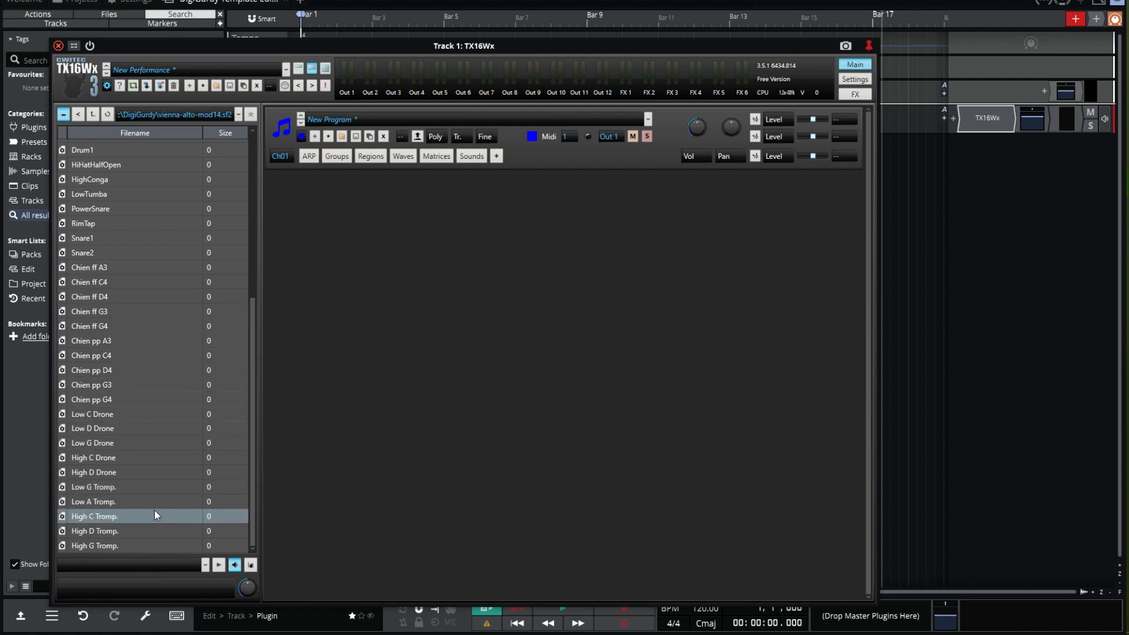
scroll(154, 509, up, 6)
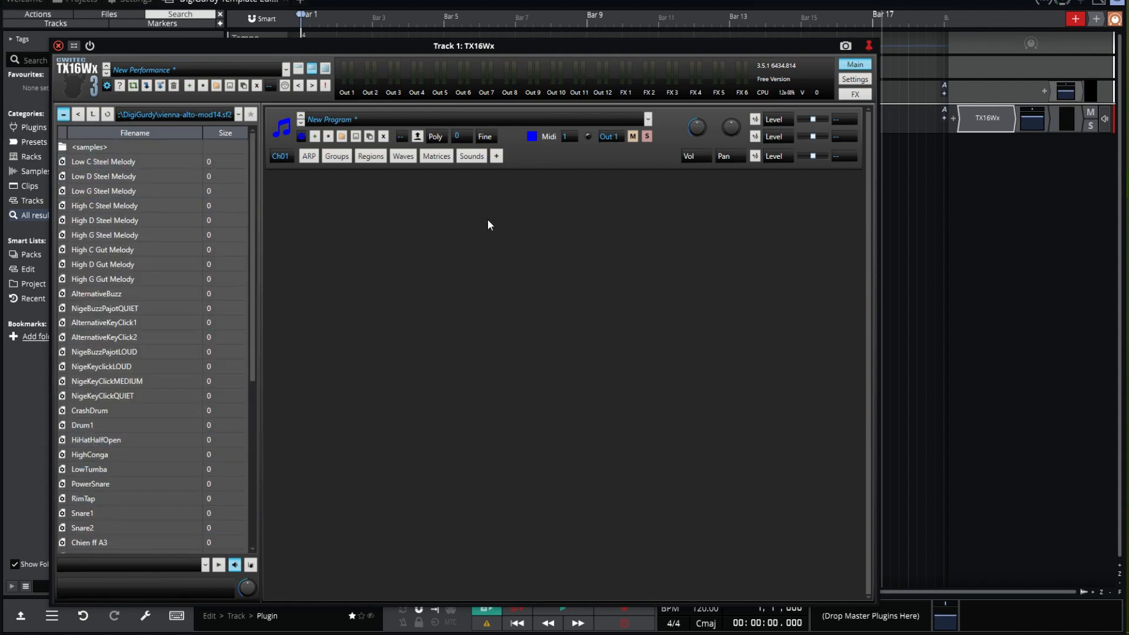
Add five new program slots to the sampler, filling channels 2 through 6
right_click(442, 238)
click(441, 238)
right_click(490, 317)
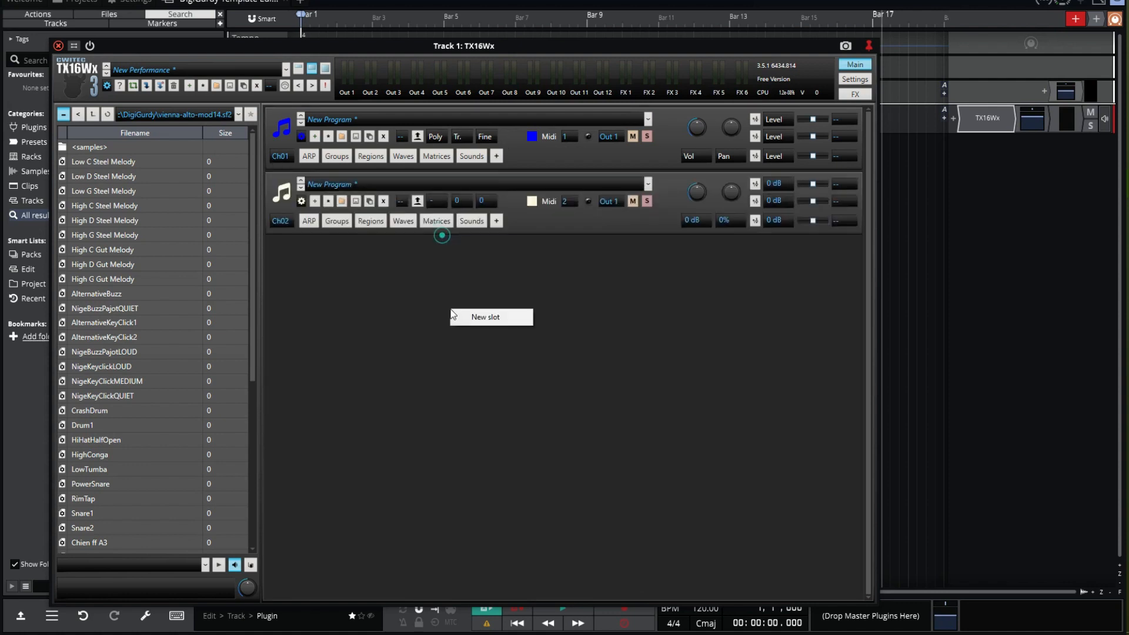
click(489, 318)
right_click(498, 386)
click(495, 385)
right_click(506, 414)
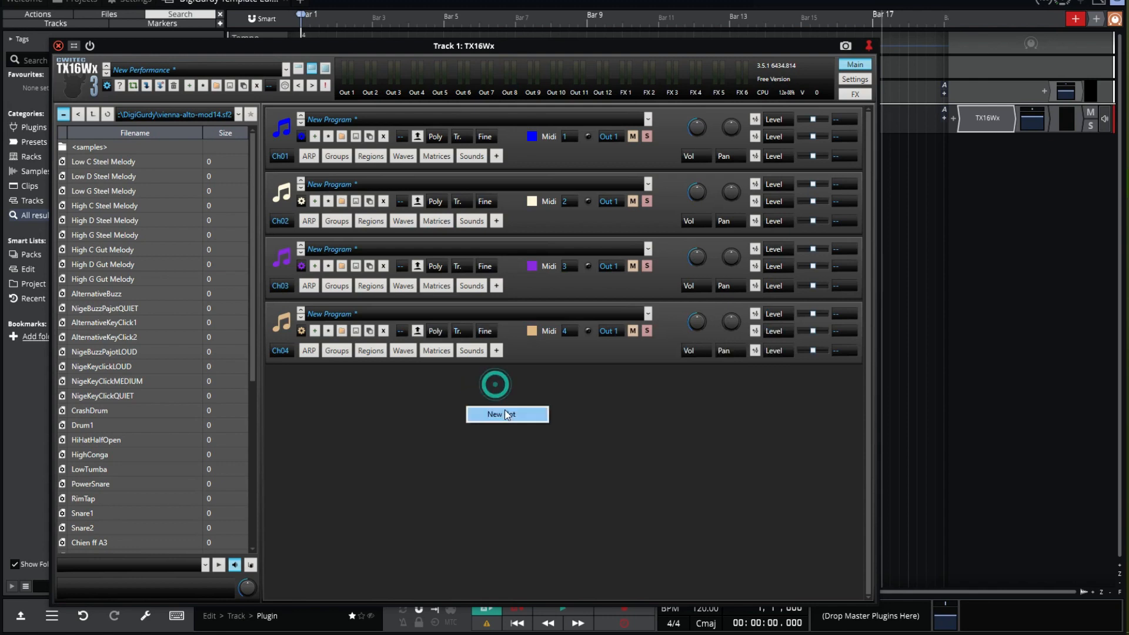
click(505, 414)
right_click(454, 456)
click(468, 468)
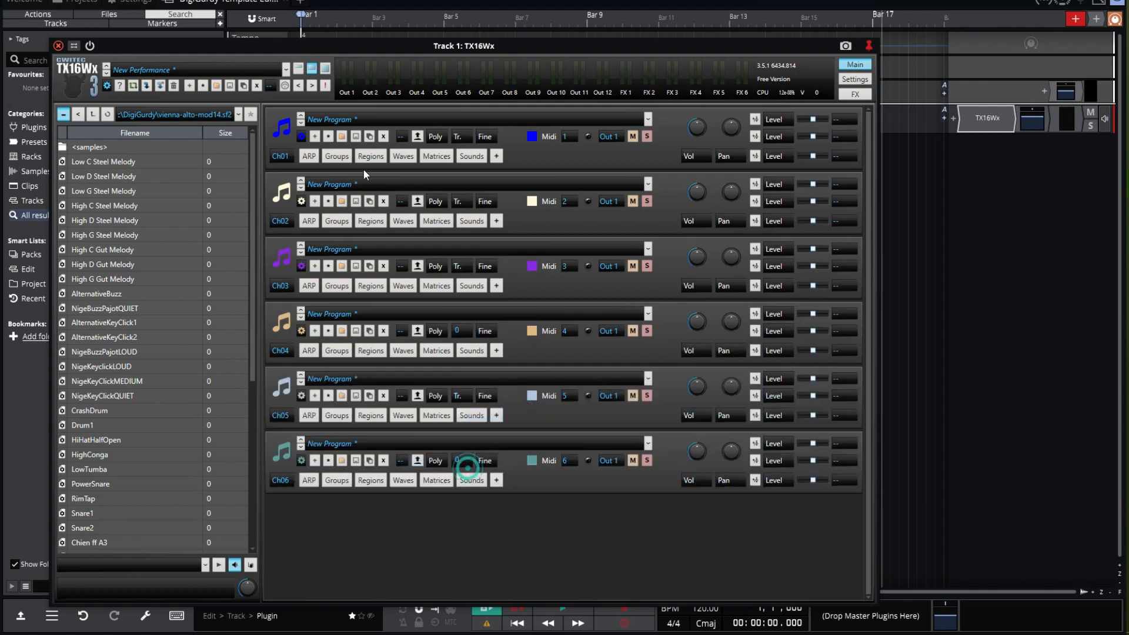
Load High G Gut Melody into the first sampler slot and Low G Steel Melody into the second
click(282, 127)
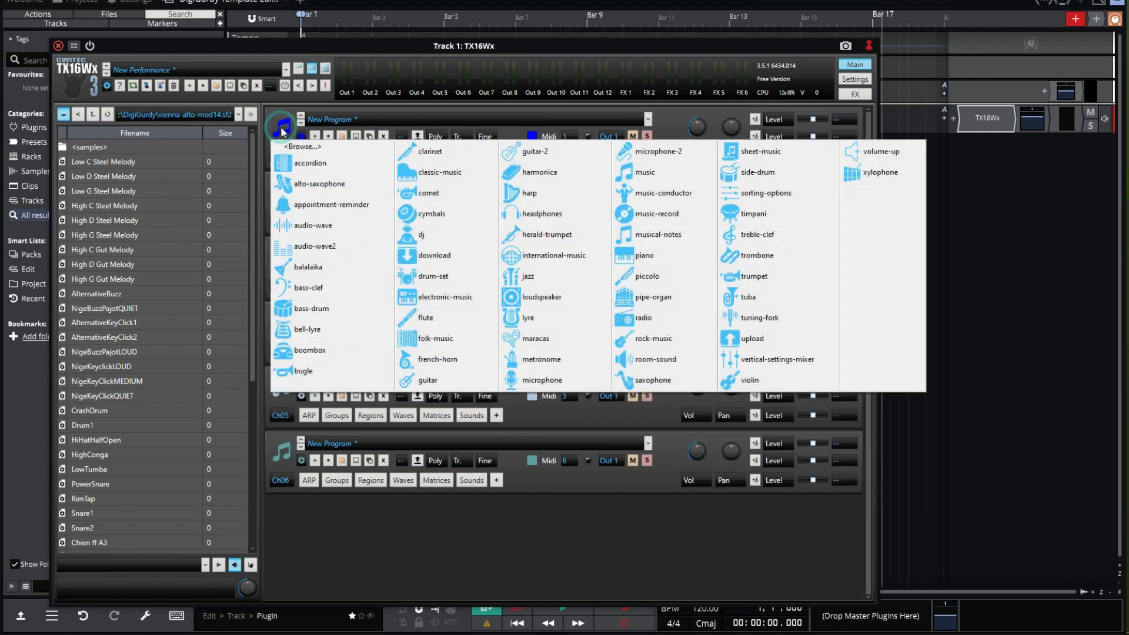
click(281, 128)
click(538, 161)
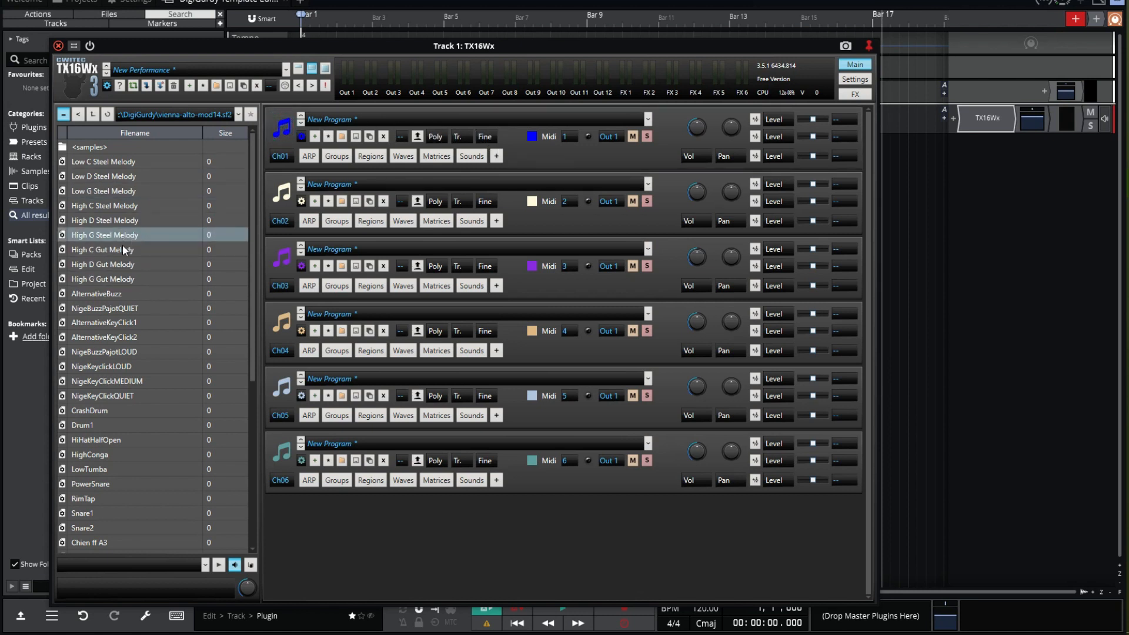
double_click(128, 275)
click(537, 218)
double_click(112, 191)
Load the Chien ff G3 instrument into the third sampler slot
scroll(133, 352, down, 6)
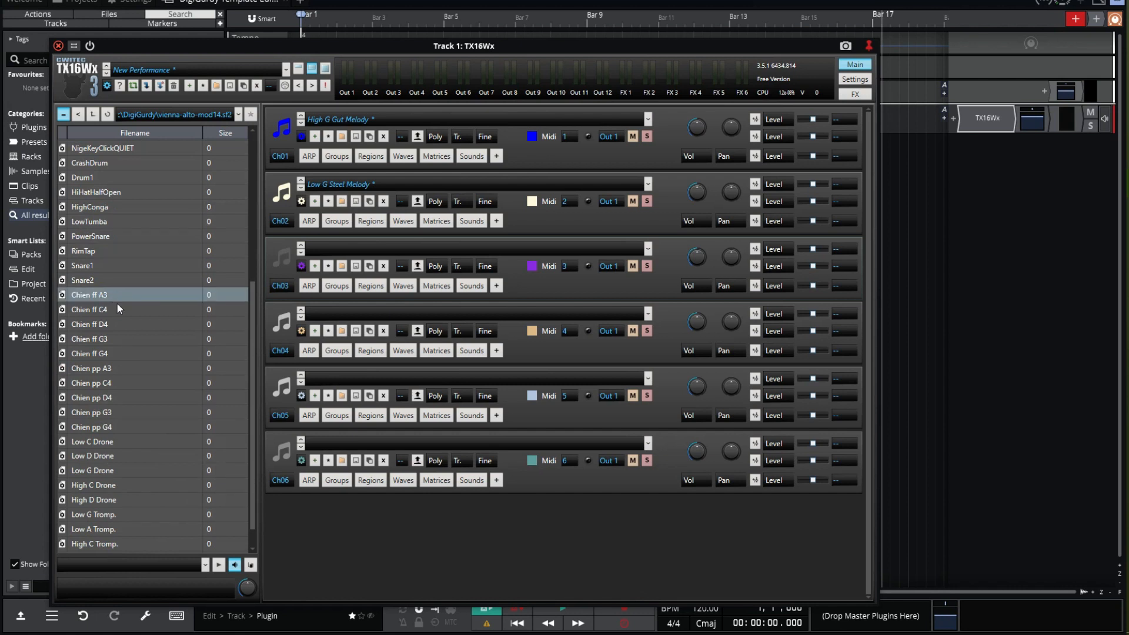
double_click(121, 340)
click(522, 350)
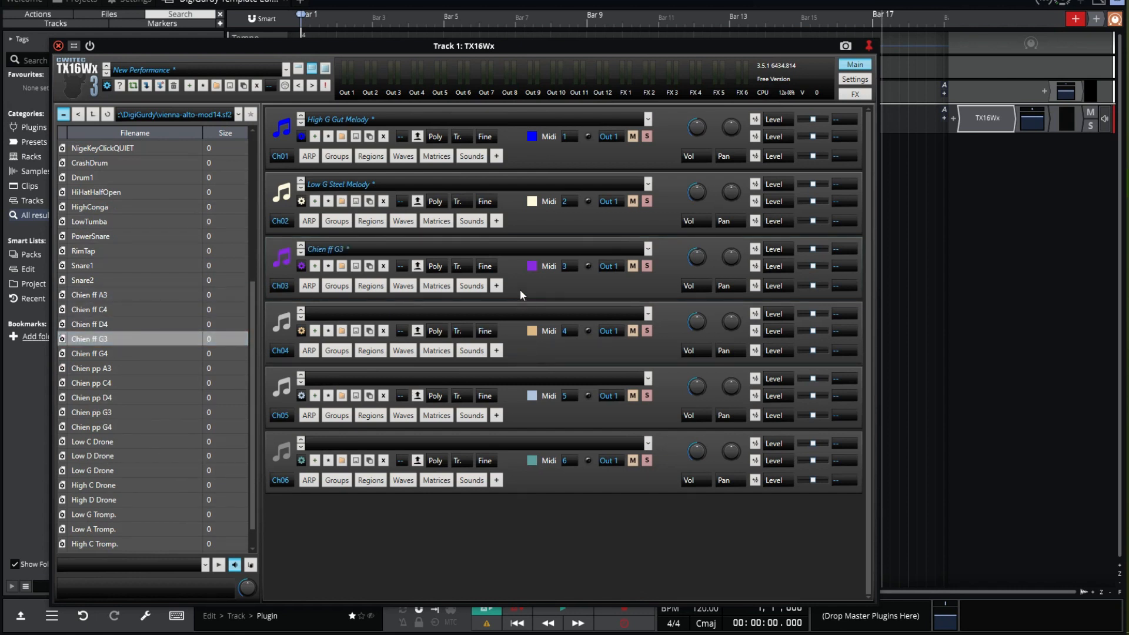
Load Low G Tromp. into the third sampler slot and Low G Drone into the fourth
scroll(160, 428, down, 1)
double_click(112, 486)
click(520, 361)
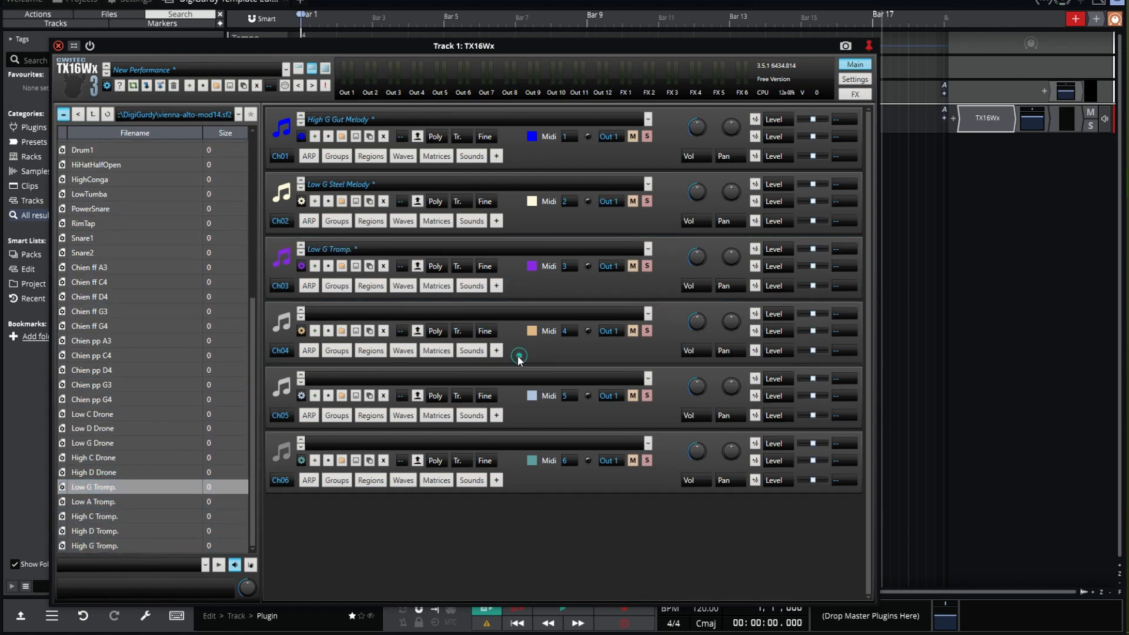
double_click(106, 443)
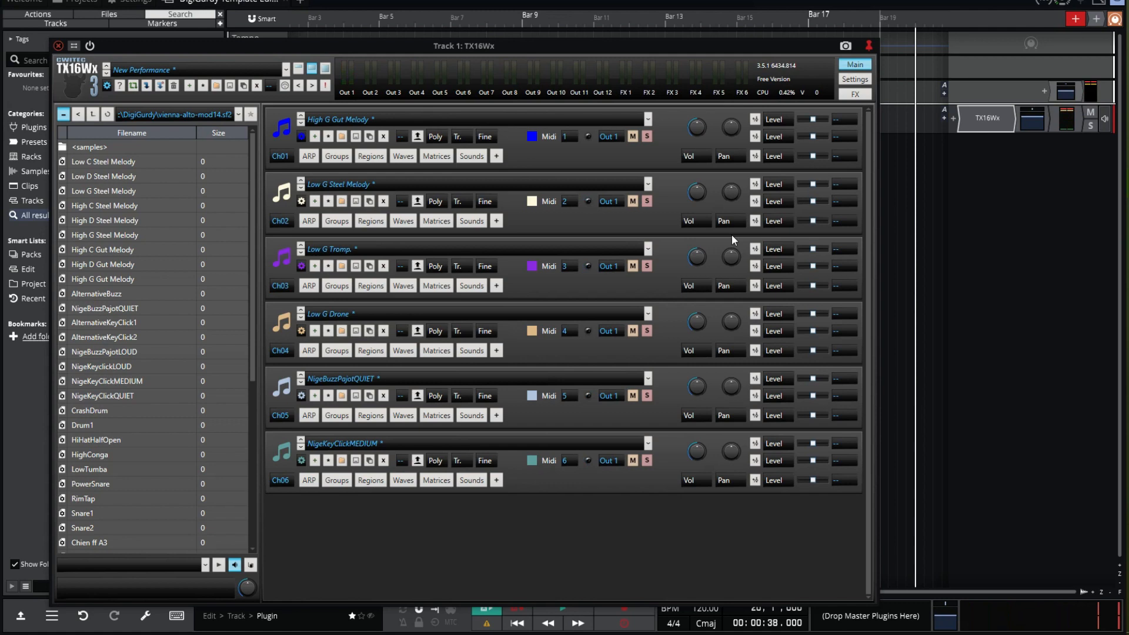
Close the sampler window and start saving the edit as a template named DigiGurdy General Template
click(57, 45)
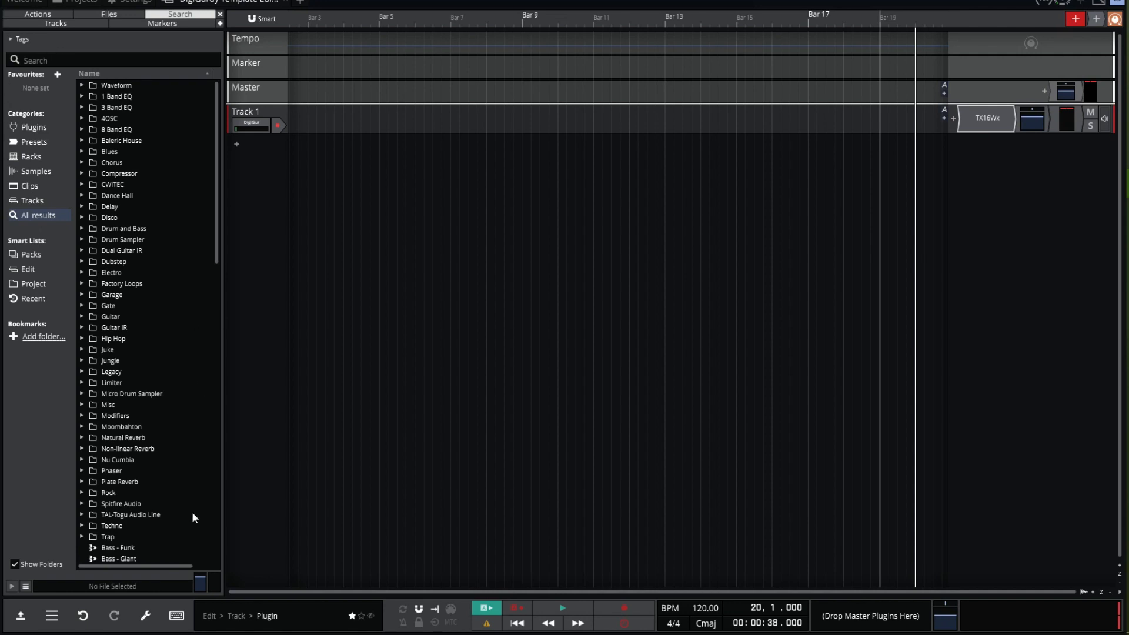
click(20, 618)
click(38, 528)
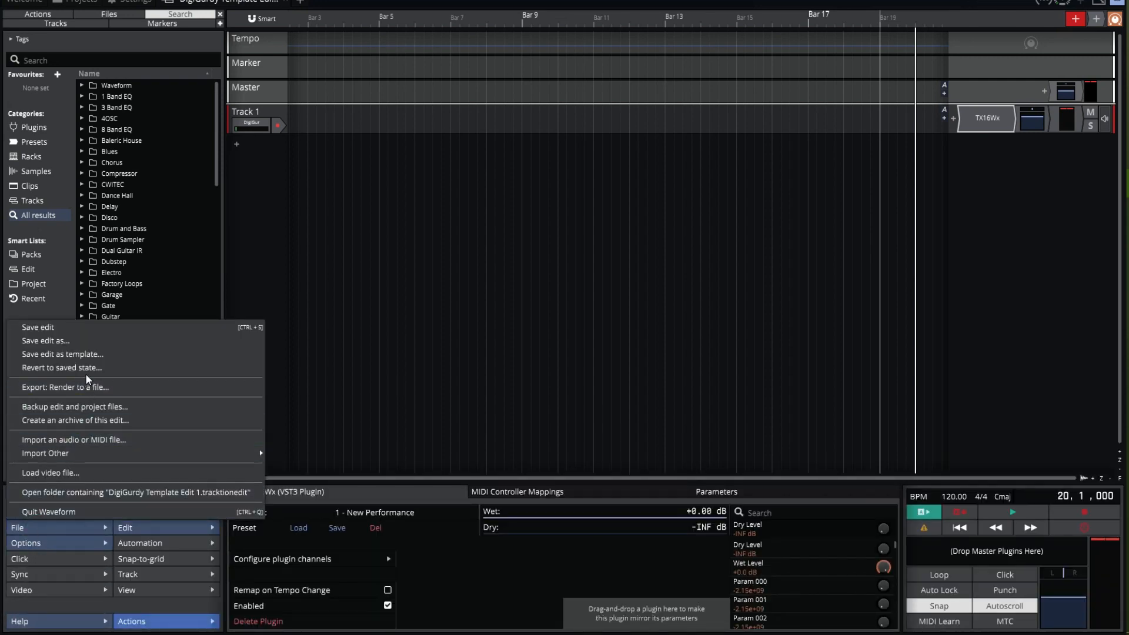
click(90, 355)
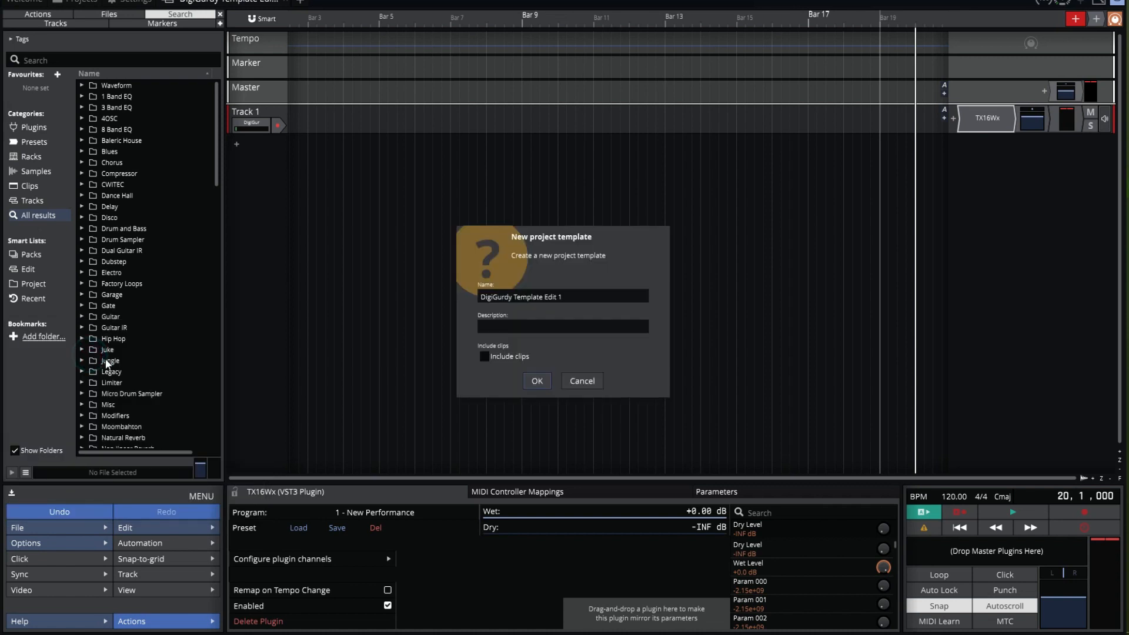
click(570, 295)
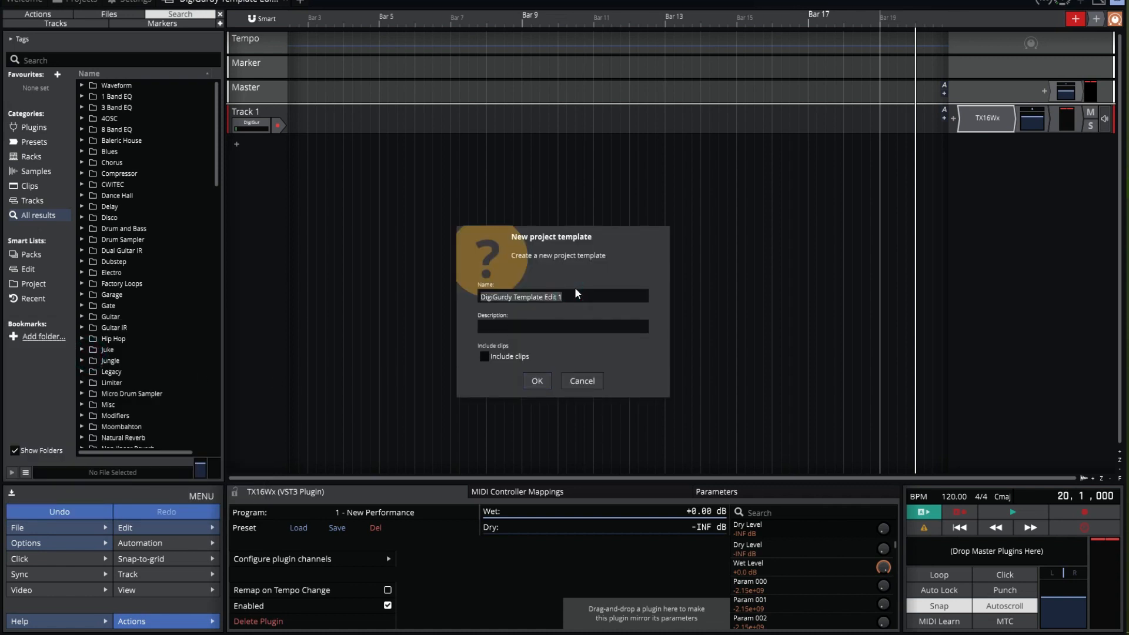
key(Right)
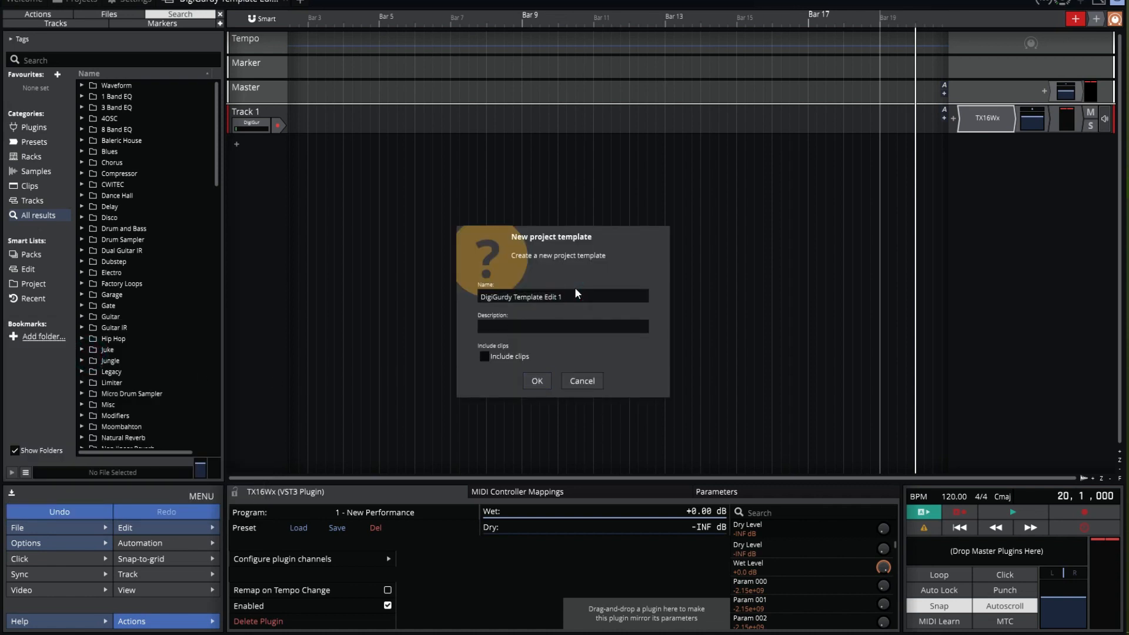
key(ctrl+Left)
text(Genera)
Describe the template as "For general use, pre-setup to start playing immediatly" and create it without including clips
click(591, 333)
text(For general use, pre-setup to start playing immediatly)
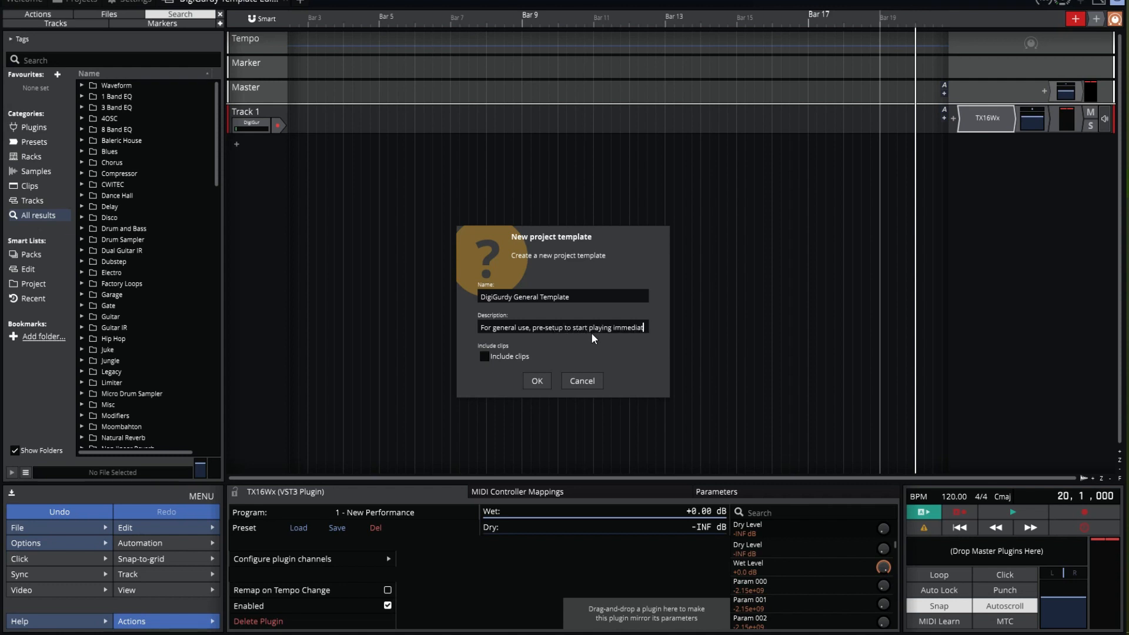
click(536, 381)
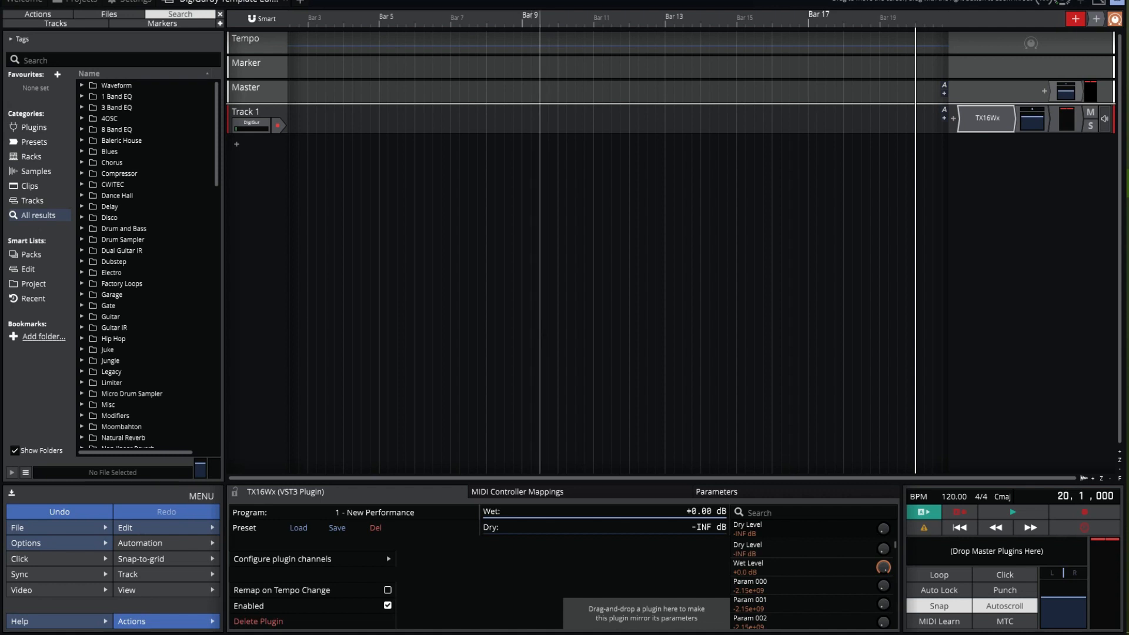
Turn off channels 2 to 6 in the DigiGur input's MIDI filter and set its quantise to 1/32 beat
click(251, 125)
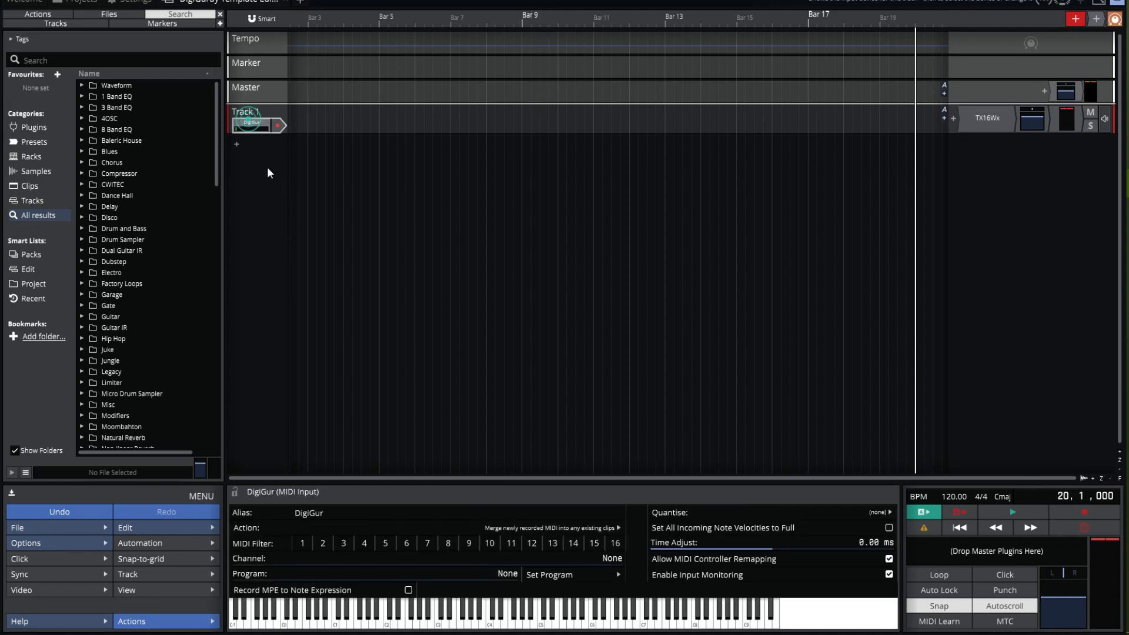
click(327, 547)
click(360, 542)
click(381, 543)
click(410, 542)
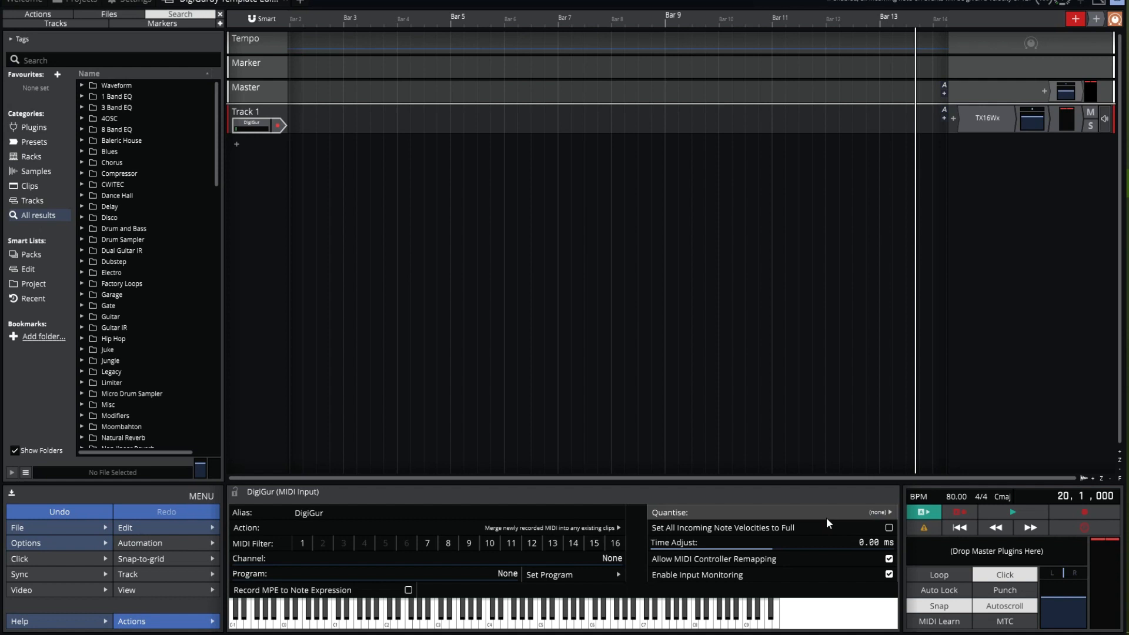
click(826, 517)
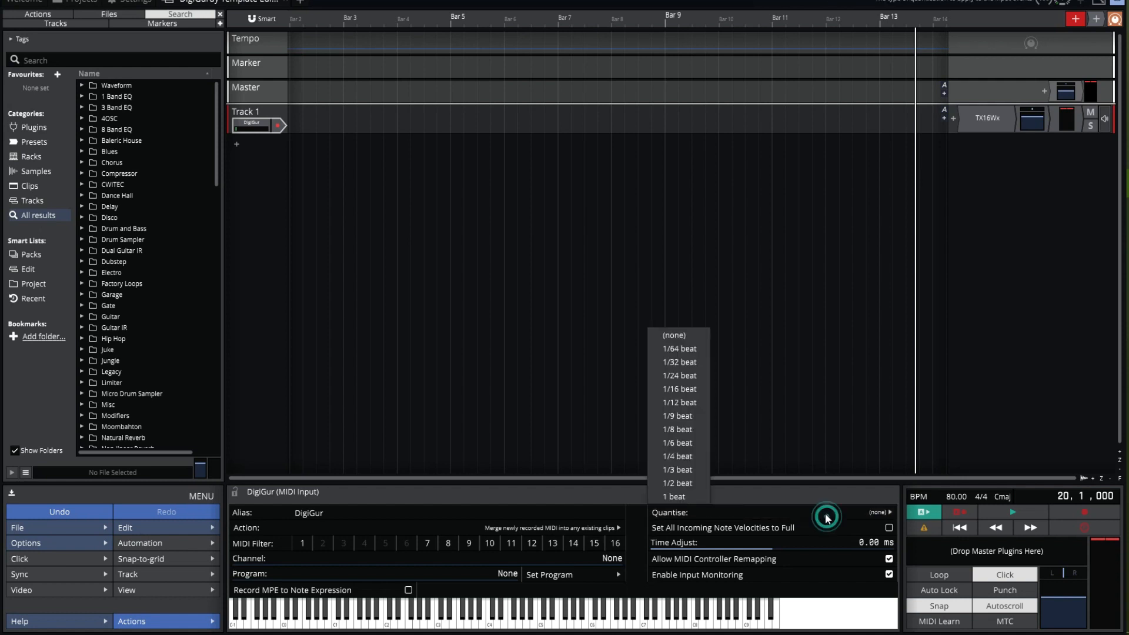
click(685, 361)
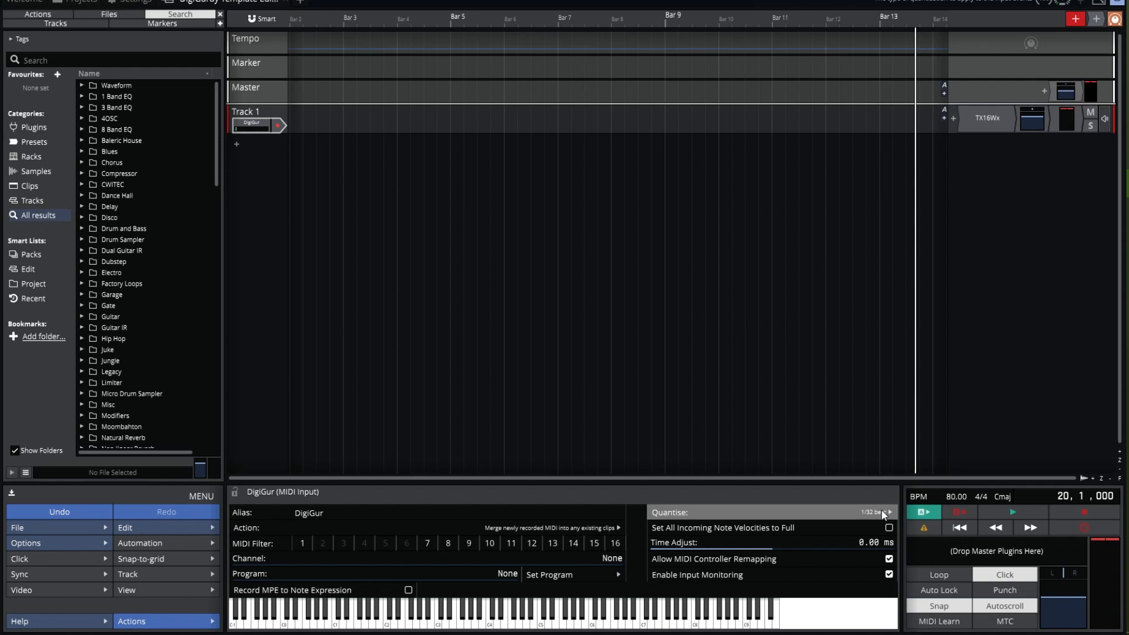
Set the edit's tempo to 80 BPM and turn on the click track
click(952, 497)
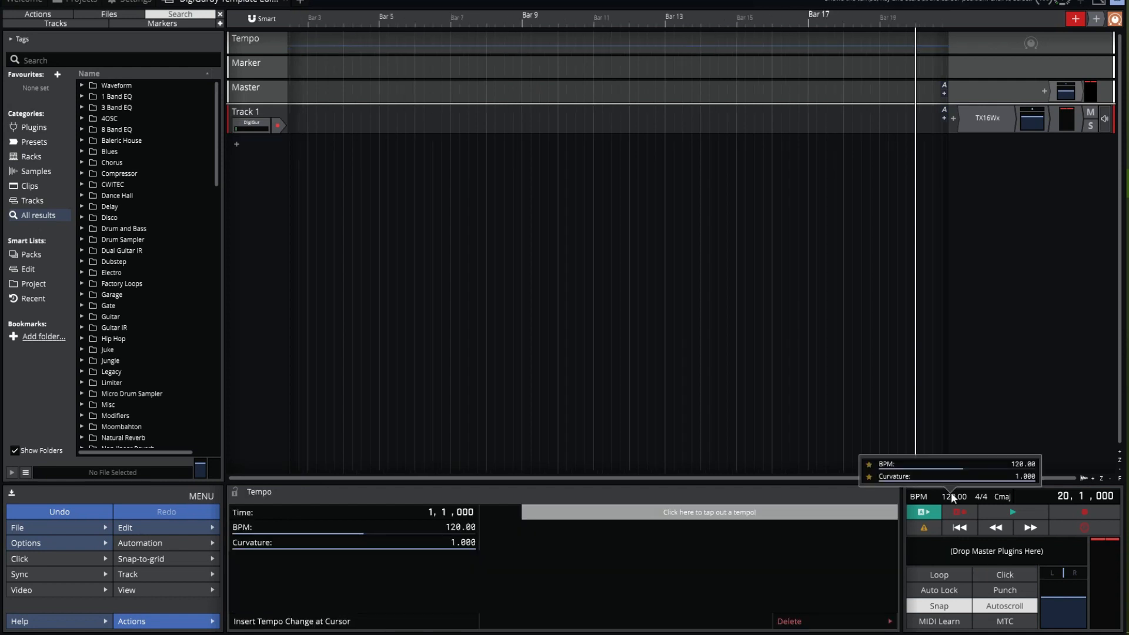
click(951, 494)
drag(960, 469, 940, 466)
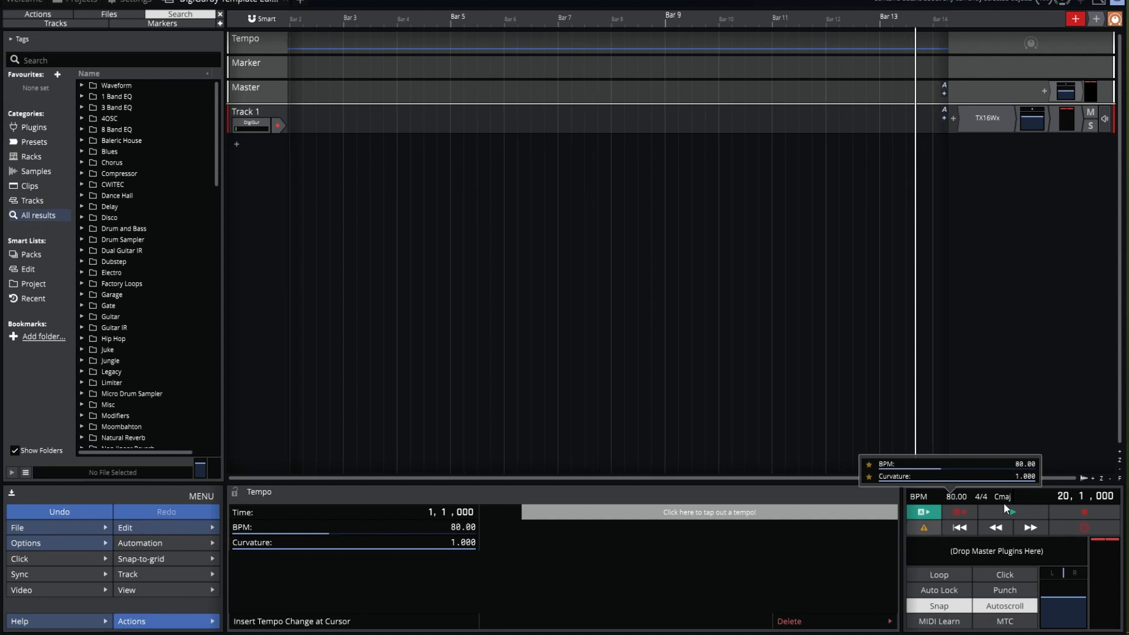
click(1005, 575)
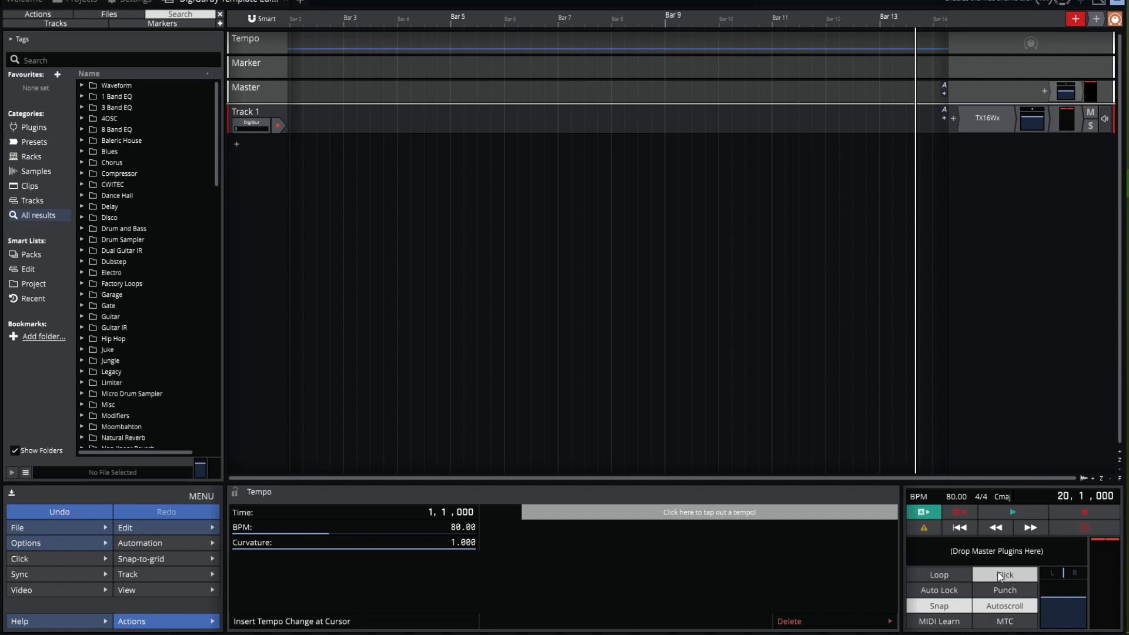
Arm the DigiGur MIDI input on Track 1 for recording
click(251, 125)
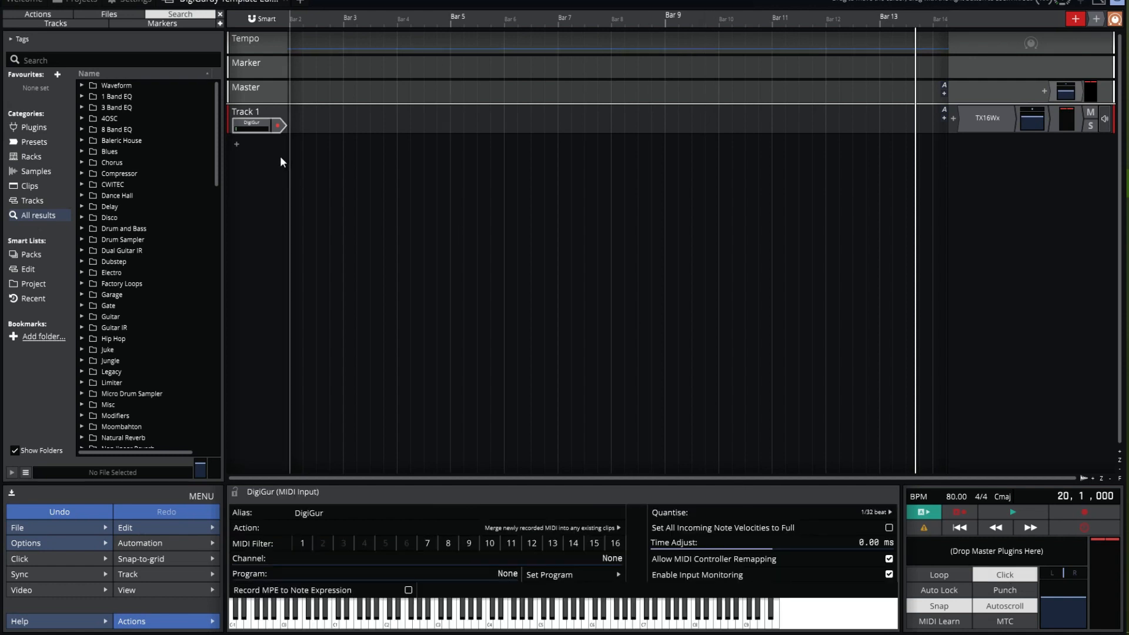
click(275, 127)
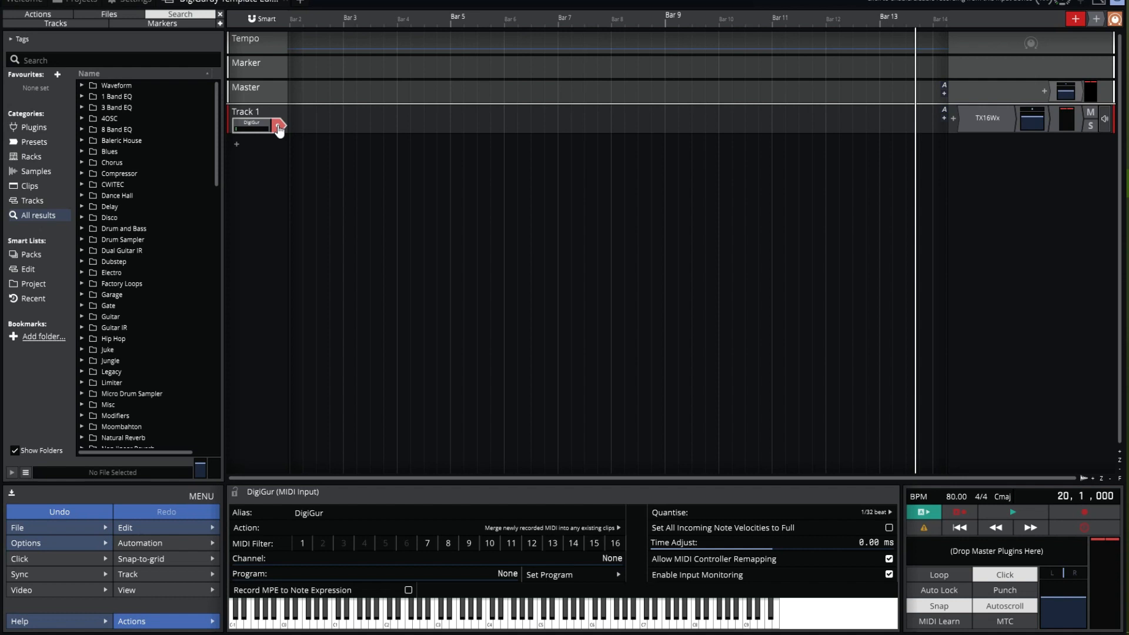
Save the edit as a template named DigiGurdy Sheetmusic Template, described as a pre-setup to start recording for conversion to sheetmusic
click(91, 526)
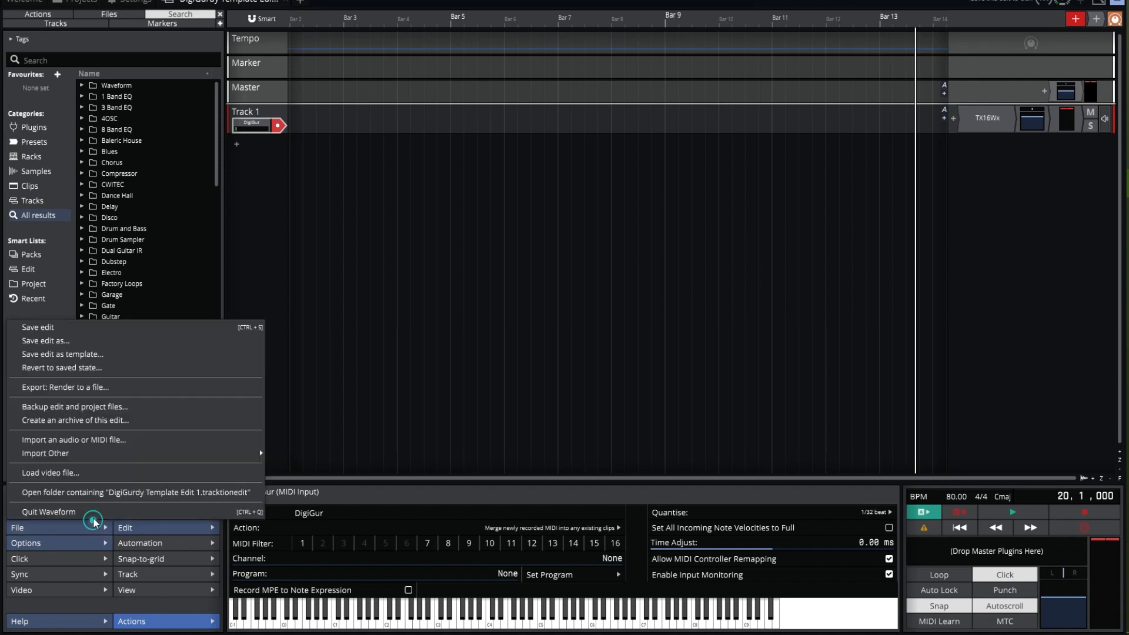
click(105, 354)
key(BackSpace)
key(BackSpace)
key(BackSpace)
key(BackSpace)
key(BackSpace)
key(BackSpace)
key(BackSpace)
key(Left)
key(Left)
key(Left)
key(Left)
key(Left)
key(Left)
key(Left)
key(Left)
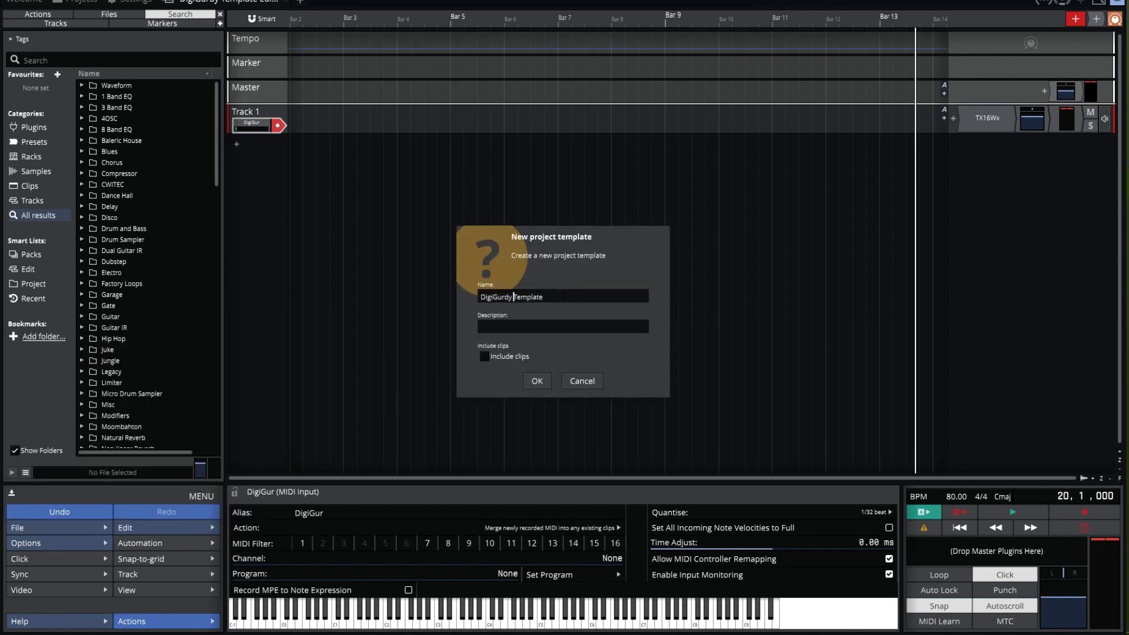
text(Sheetmusic pre-setup to start recording for con)
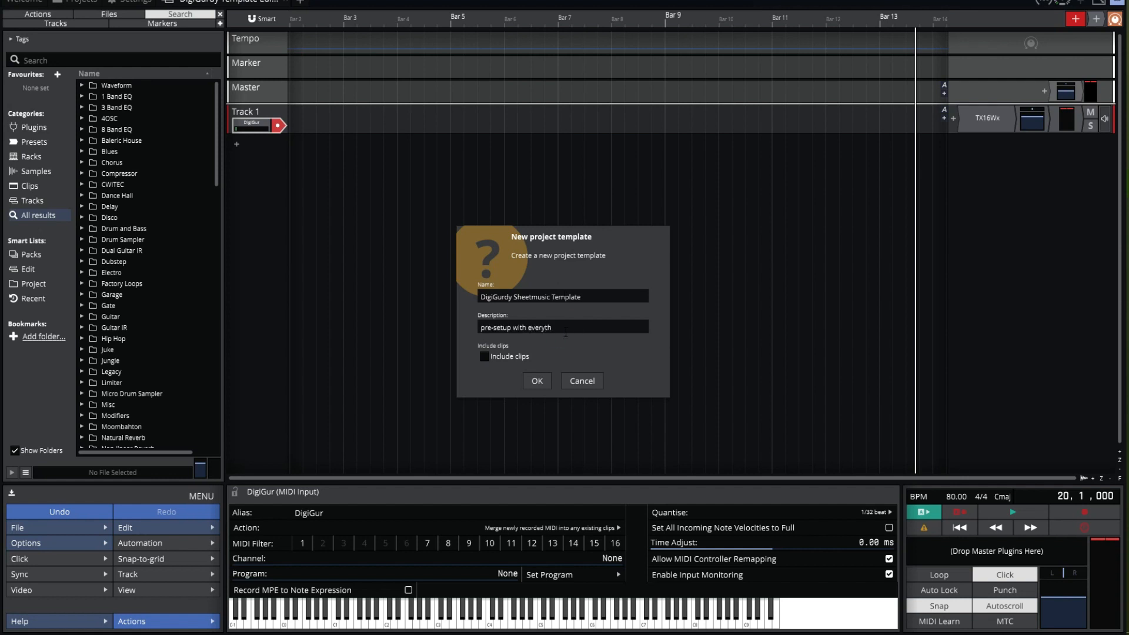
text(version to sheetmusic)
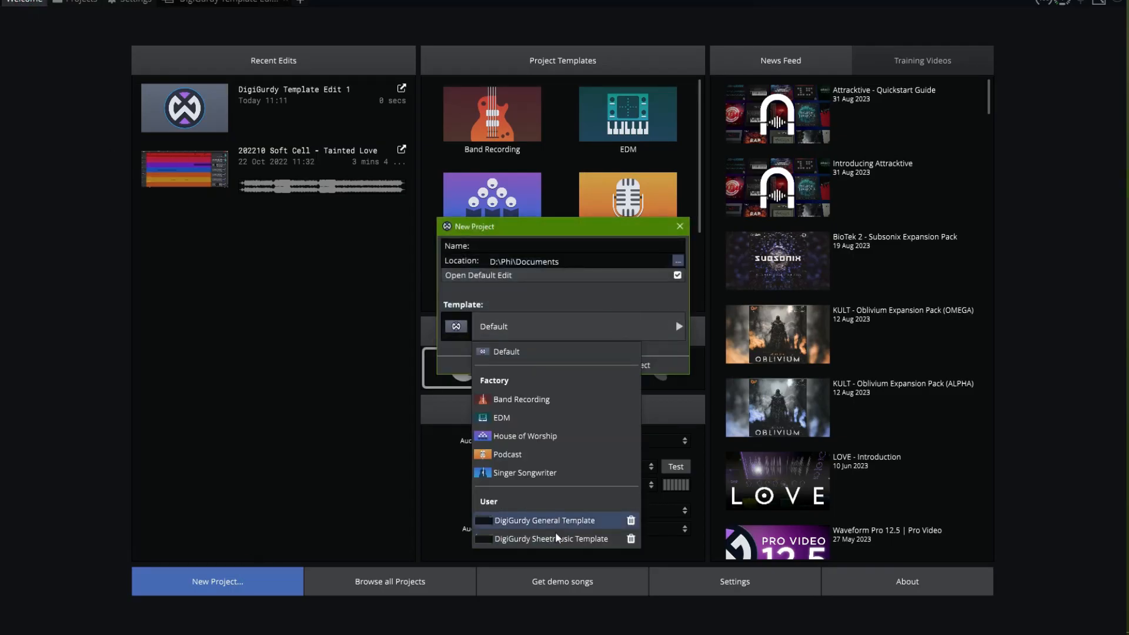
Create a new project named The Willow from the DigiGurdy Sheetmusic Template
click(556, 538)
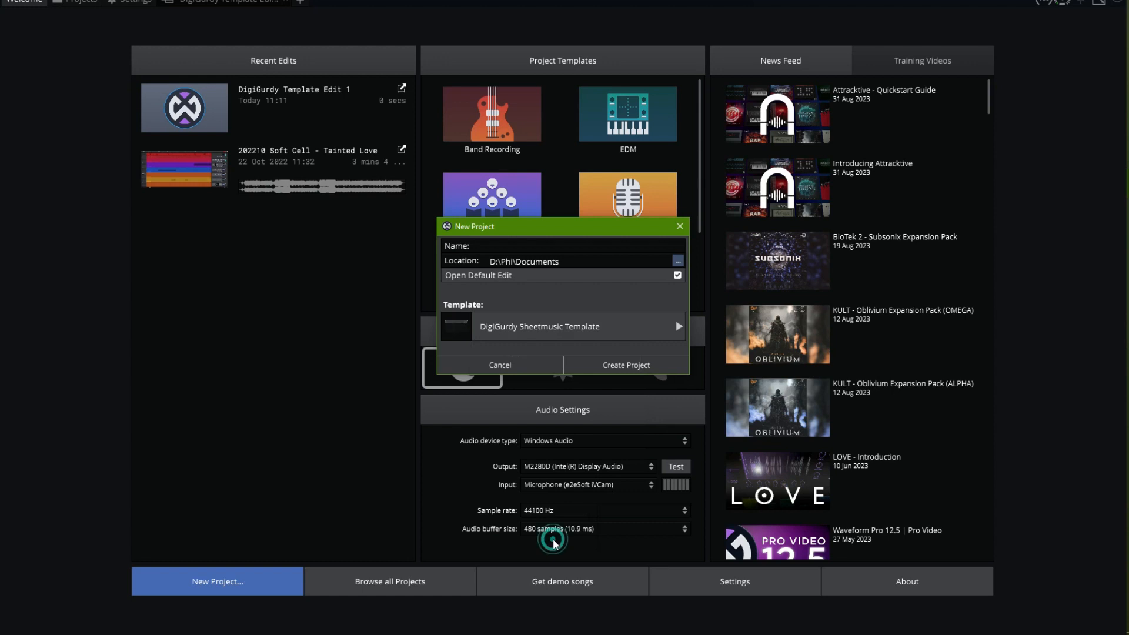
click(612, 239)
text(The Willow)
click(626, 364)
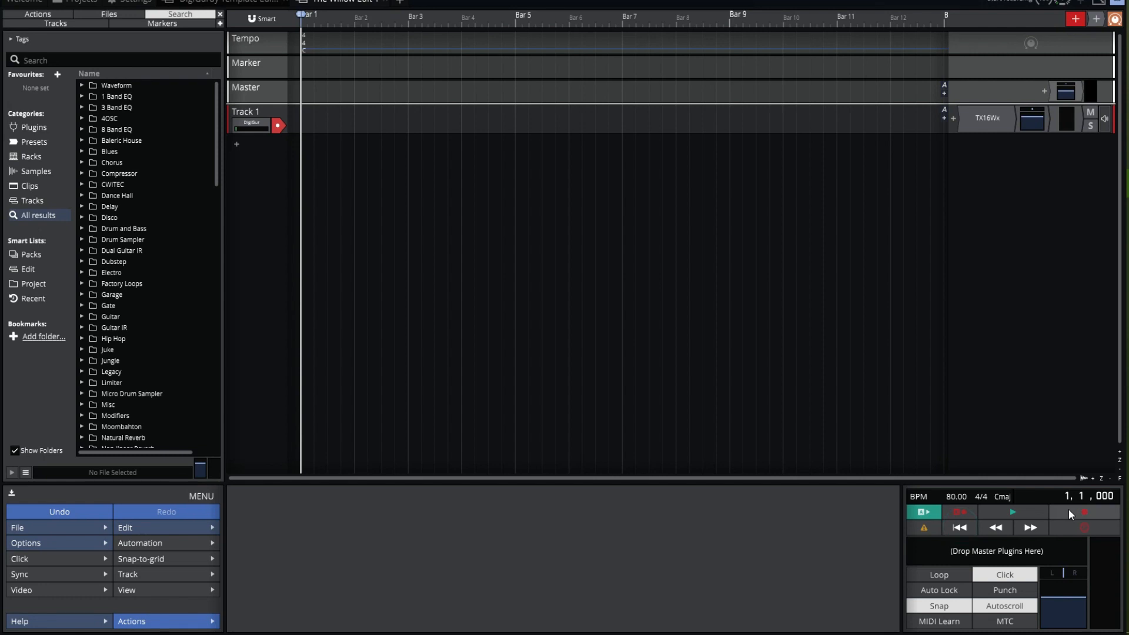
Record a melody take of about 19 bars on Track 1 from the start of the edit
click(1067, 509)
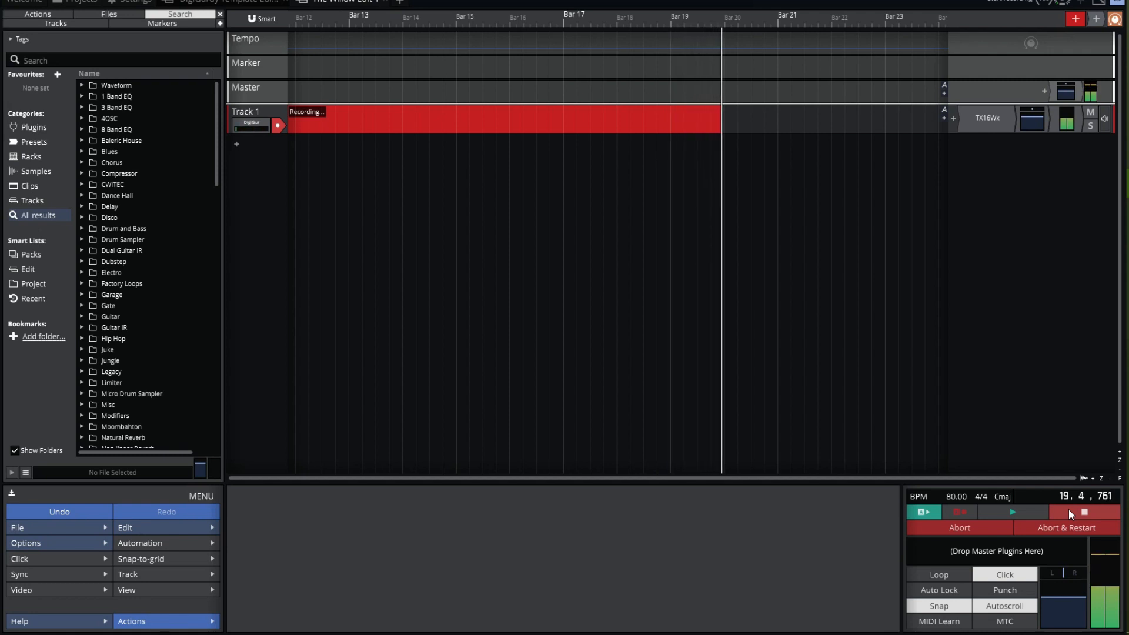
click(1068, 509)
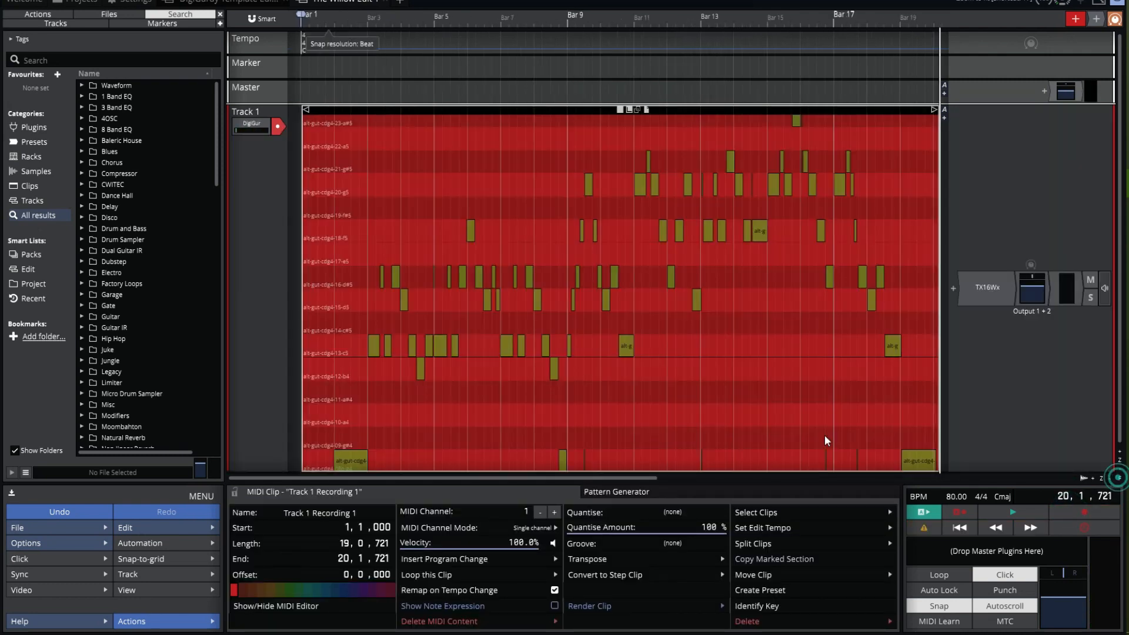
Delete the long G4 notes at both ends of the Track 1 recording and the very short G4 notes between bars 9 and 17
scroll(728, 391, down, 2)
drag(327, 372, 403, 421)
shift+click(921, 407)
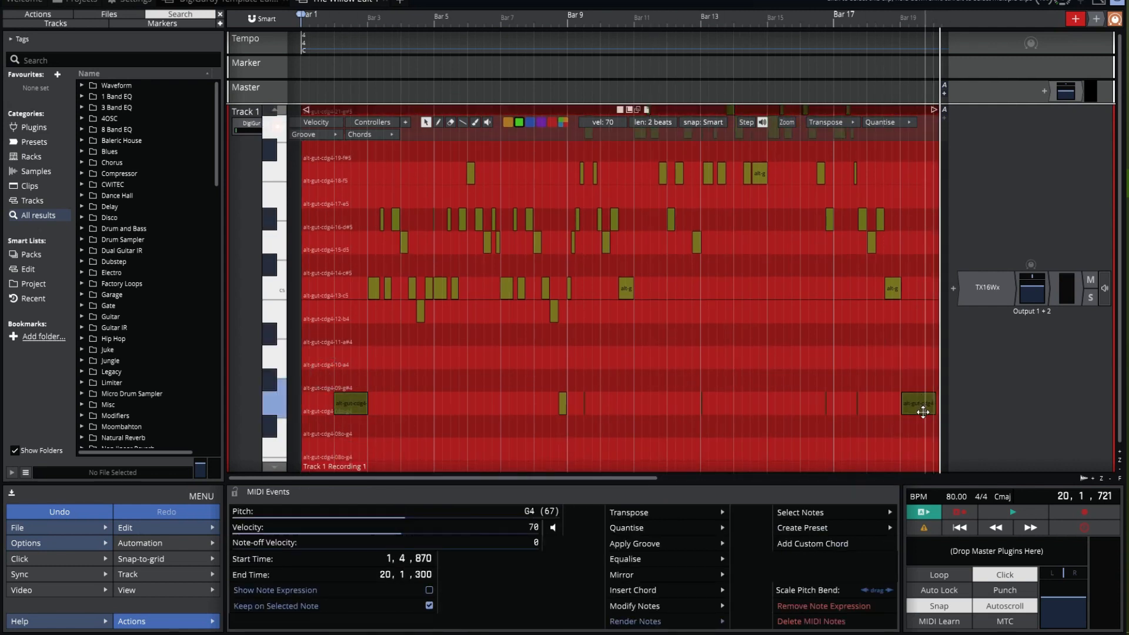
key(Delete)
drag(901, 377, 577, 451)
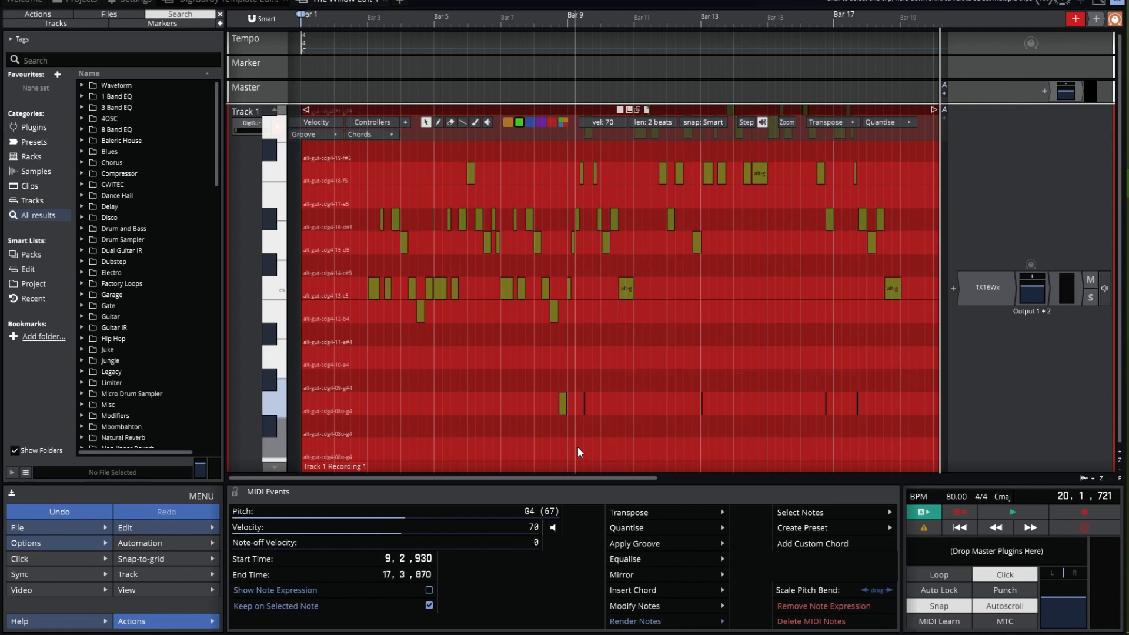
key(Delete)
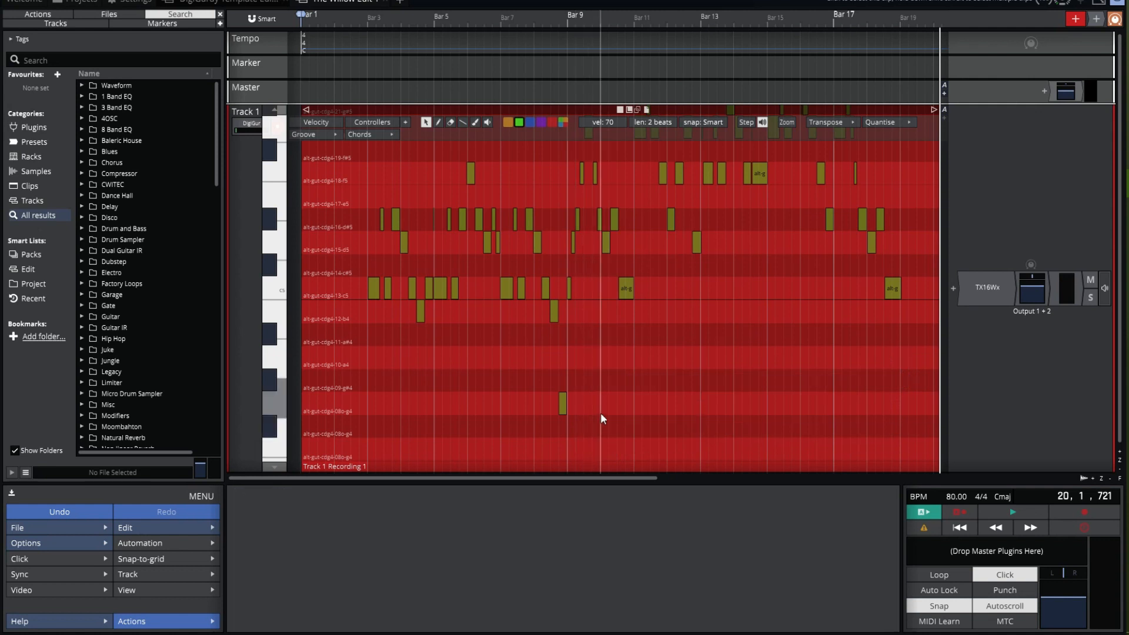
Play the Track 1 recording from just before bar 3 and delete an unwanted note
scroll(601, 413, up, 3)
drag(347, 18, 348, 70)
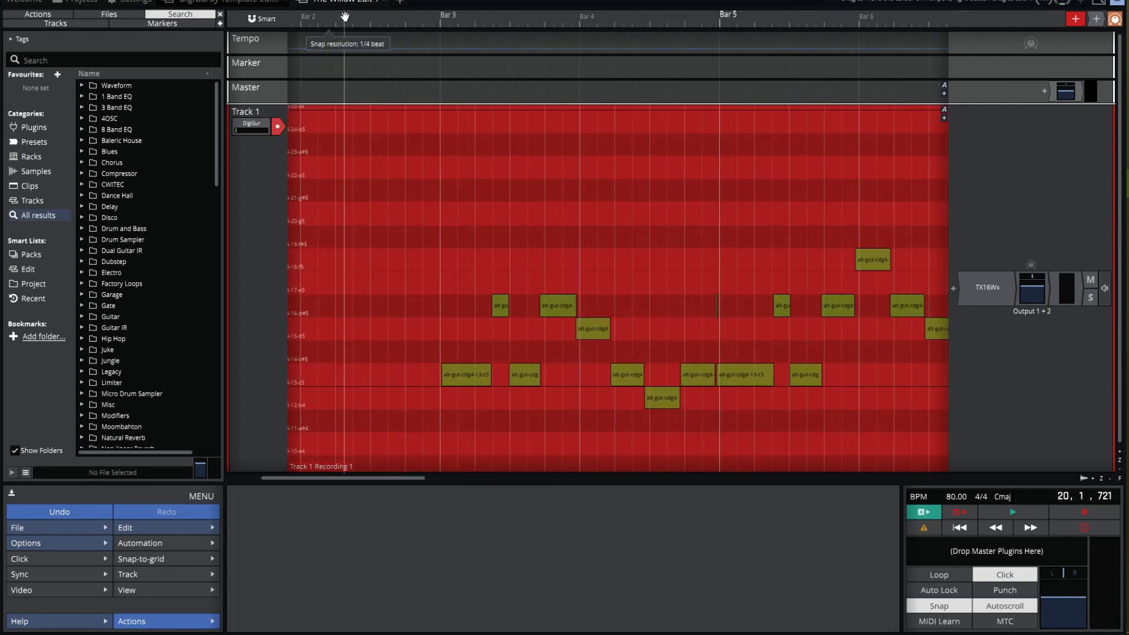
click(430, 209)
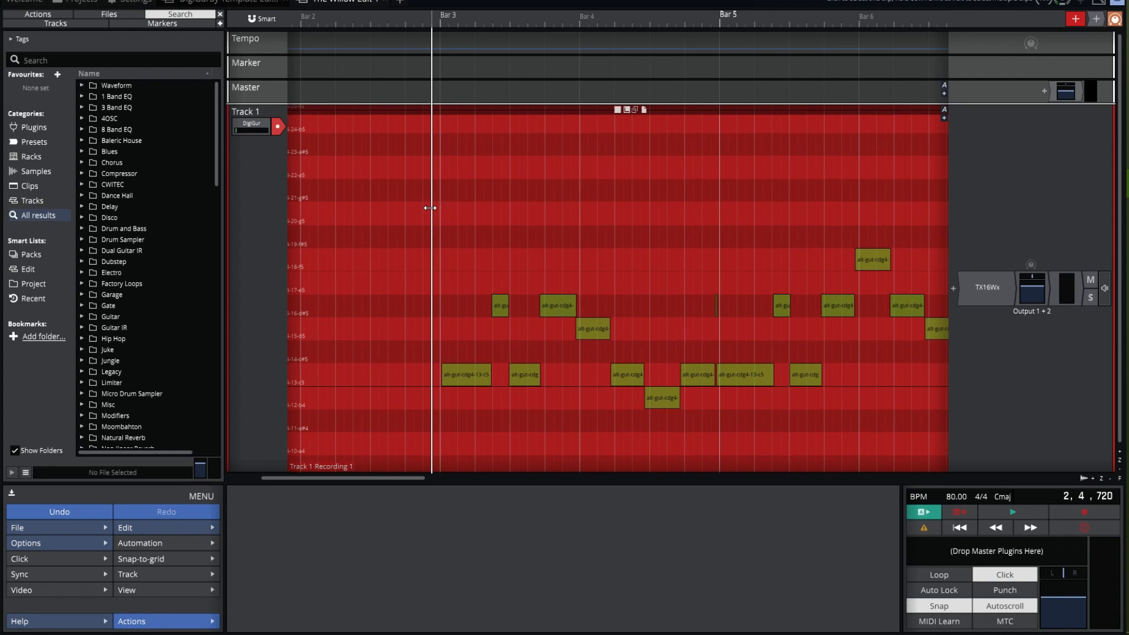
key(Down)
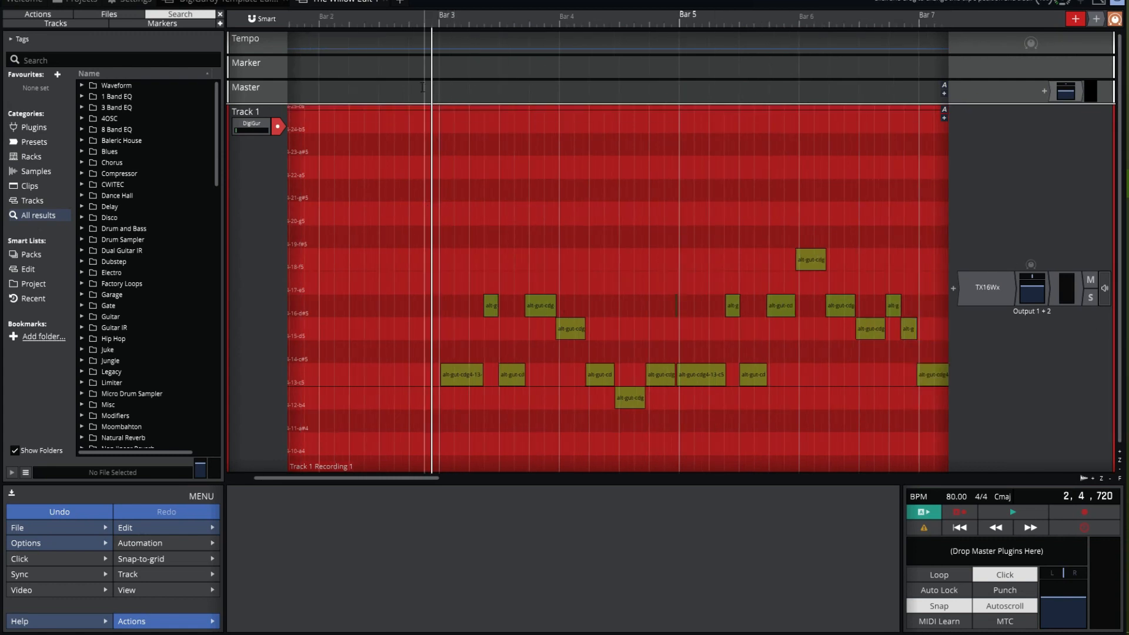
click(1012, 511)
double_click(733, 339)
key(Delete)
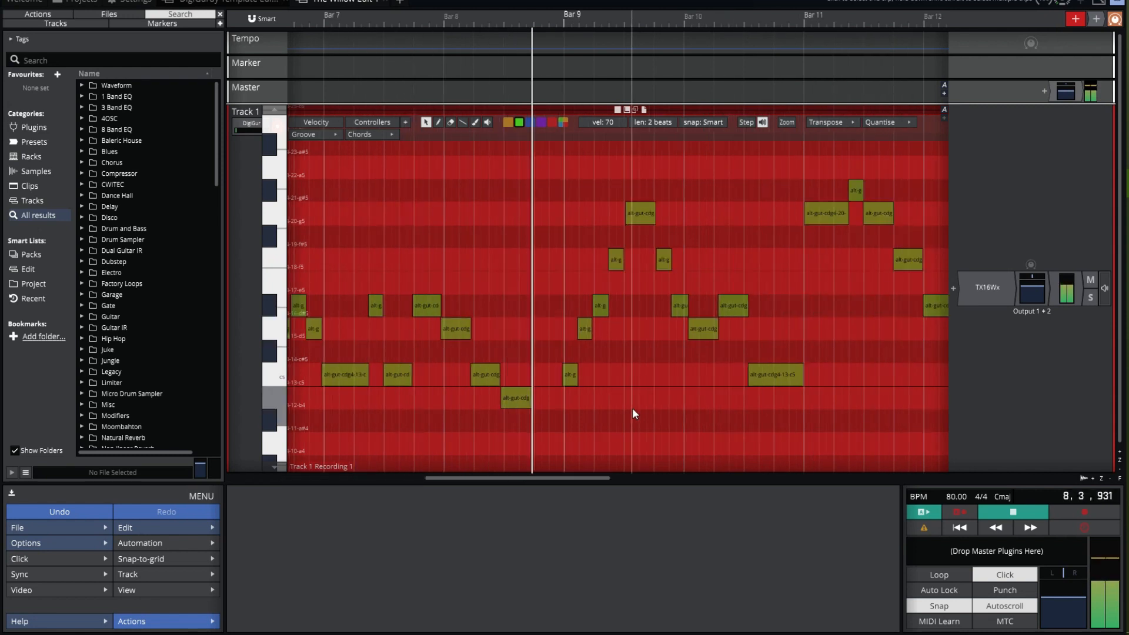
Delete two further stray notes from the Track 1 recording and adjust a neighbouring note slightly earlier
click(455, 213)
key(Delete)
drag(458, 258, 449, 257)
click(633, 213)
key(Delete)
click(810, 190)
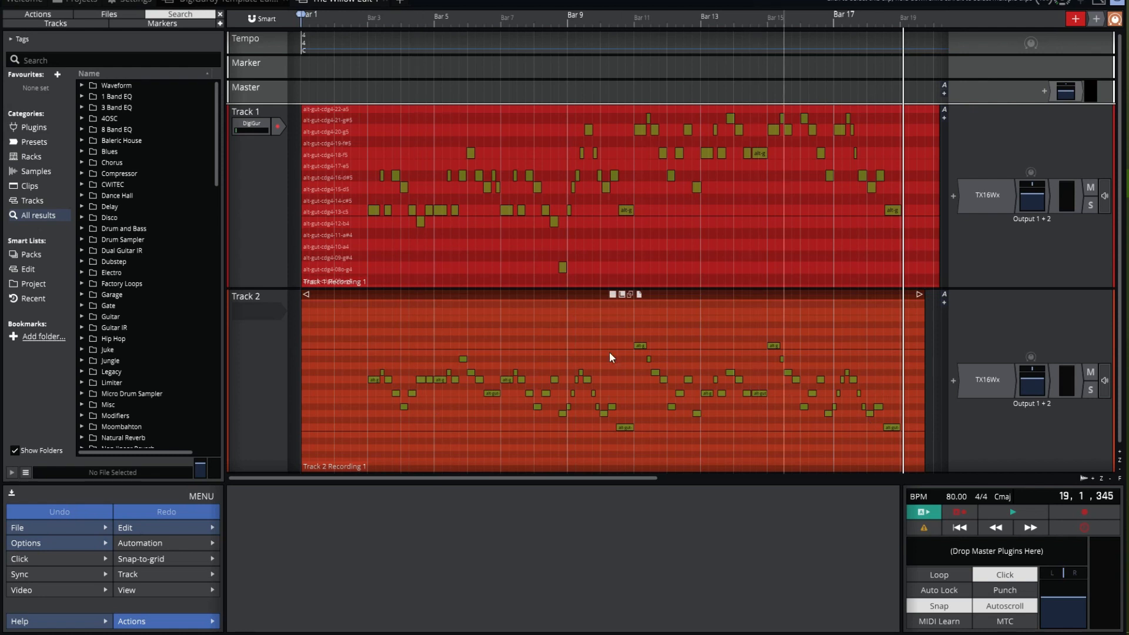
Duplicate Track 1 with its plugins and colour the duplicate track teal
click(241, 199)
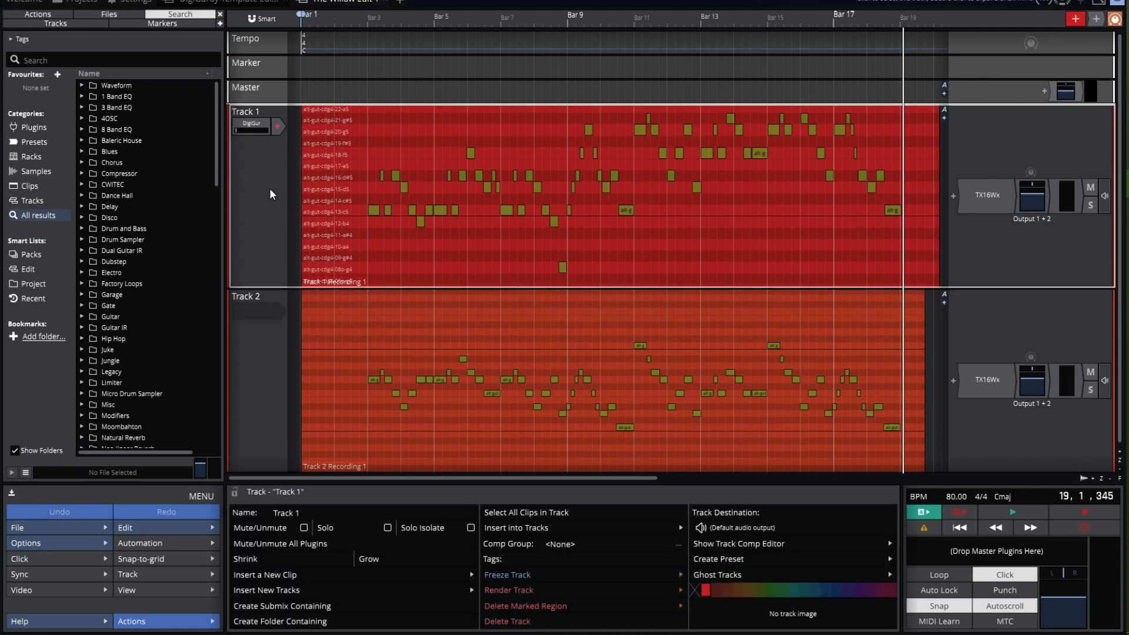
right_click(269, 188)
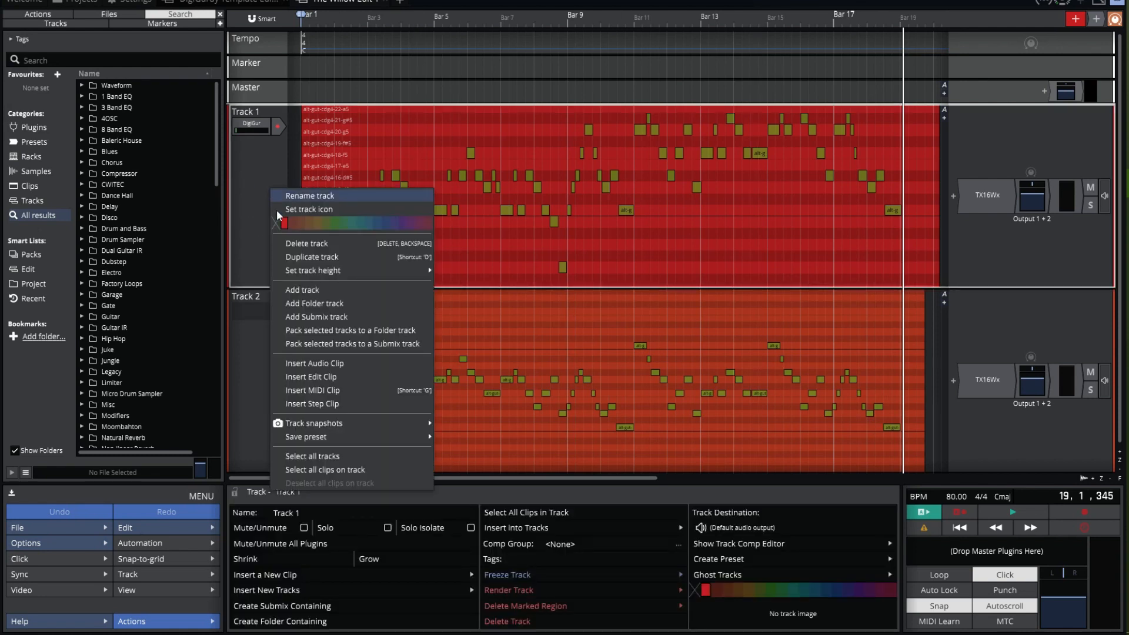
click(345, 257)
scroll(412, 335, down, 2)
scroll(435, 324, up, 5)
scroll(482, 246, down, 3)
scroll(512, 410, down, 1)
scroll(513, 406, up, 5)
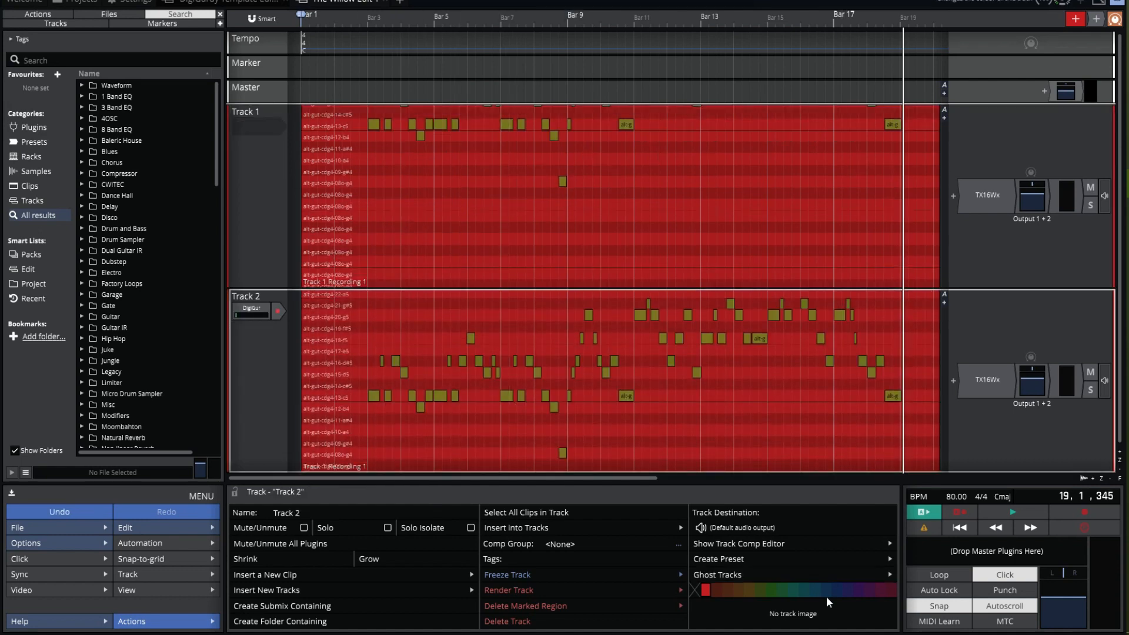
click(794, 590)
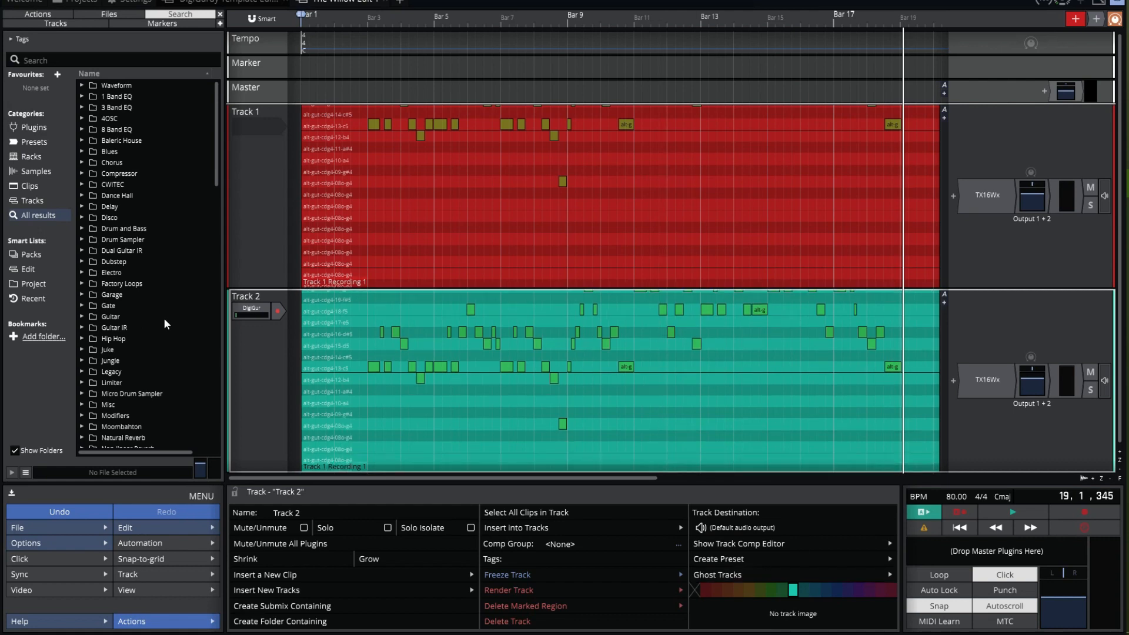
Delete the copied clip from the teal track, and undo back to before the track was duplicated
scroll(256, 318, down, 3)
scroll(257, 353, up, 2)
scroll(440, 355, up, 5)
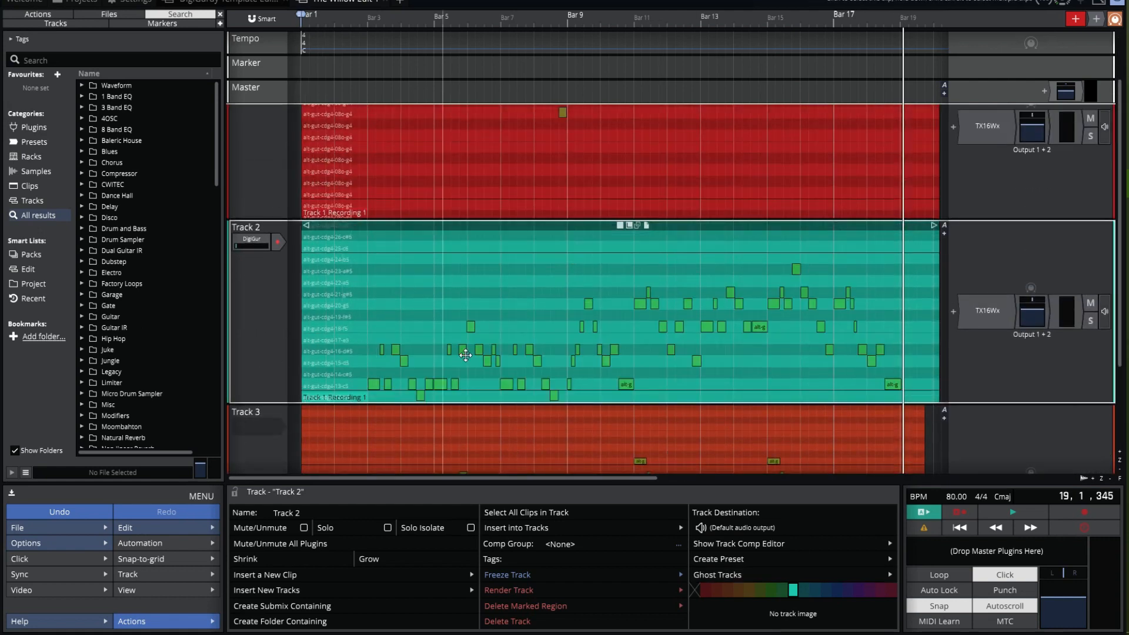
click(564, 225)
key(Delete)
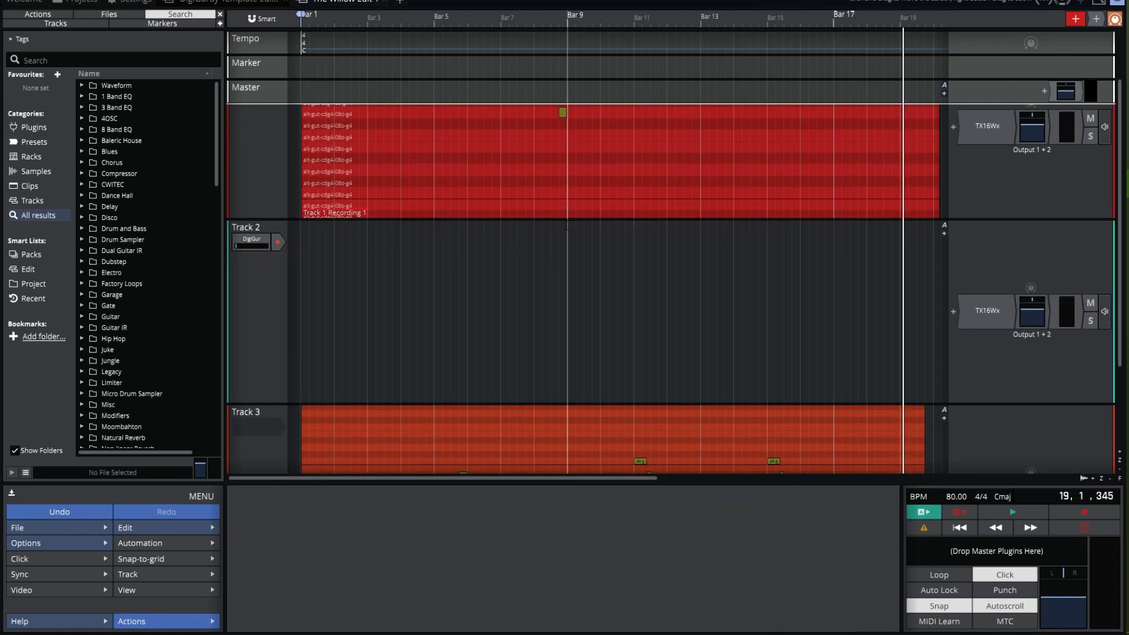
key(ctrl+z)
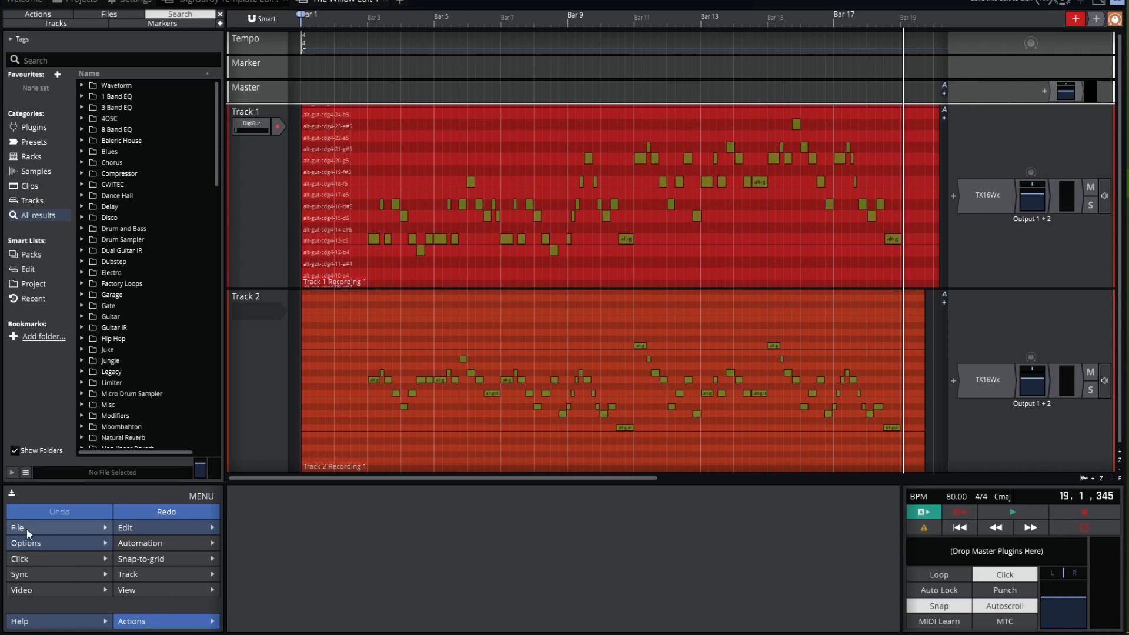
Render the edit as a MIDI file named The Willow.mid, with each track rendered to a separate file
click(42, 530)
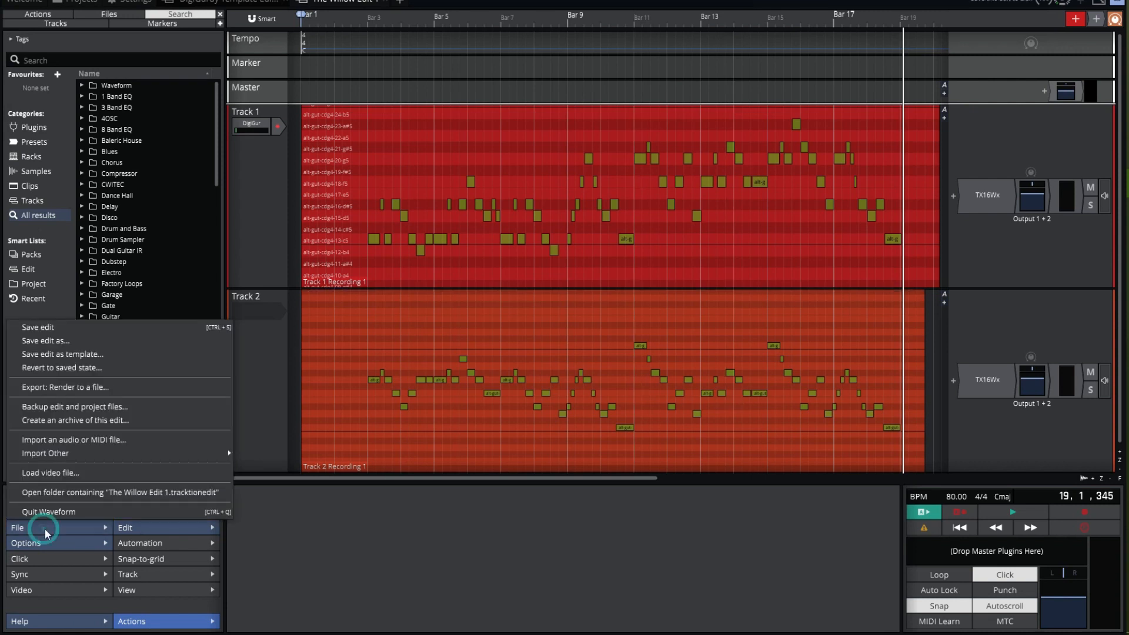
click(61, 386)
click(549, 231)
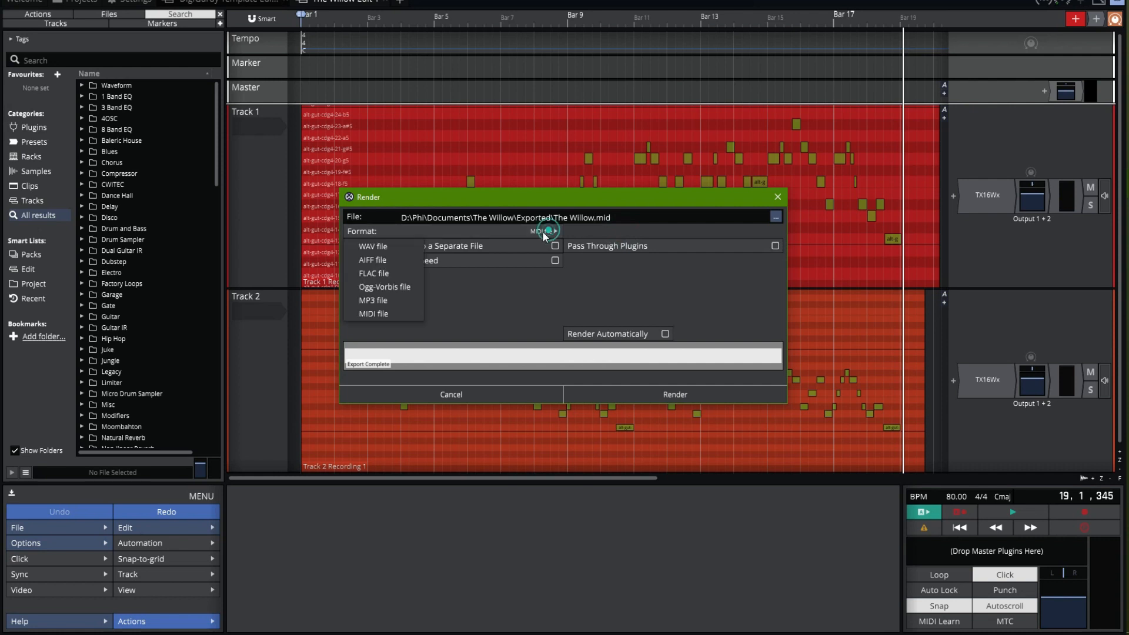
click(384, 315)
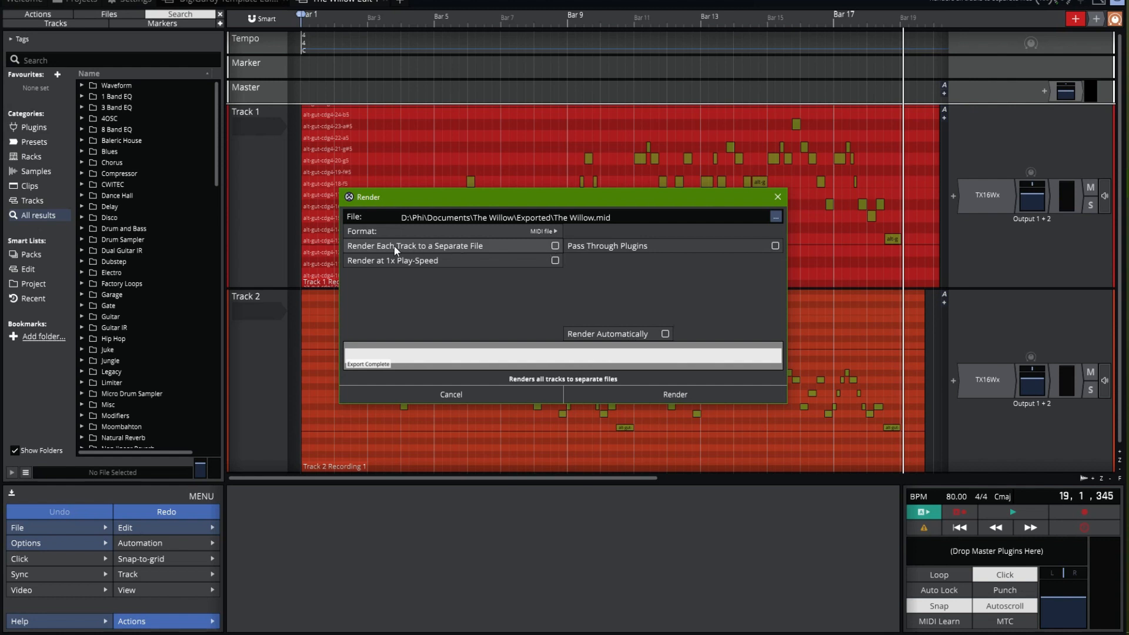
click(555, 245)
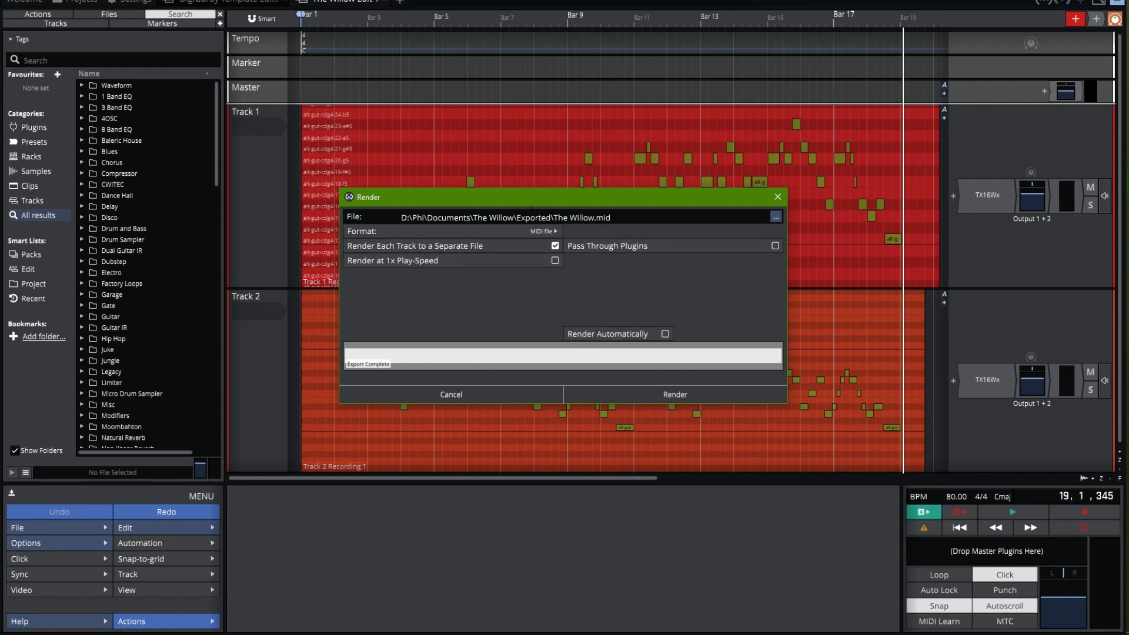
click(554, 220)
click(554, 219)
drag(551, 217, 385, 205)
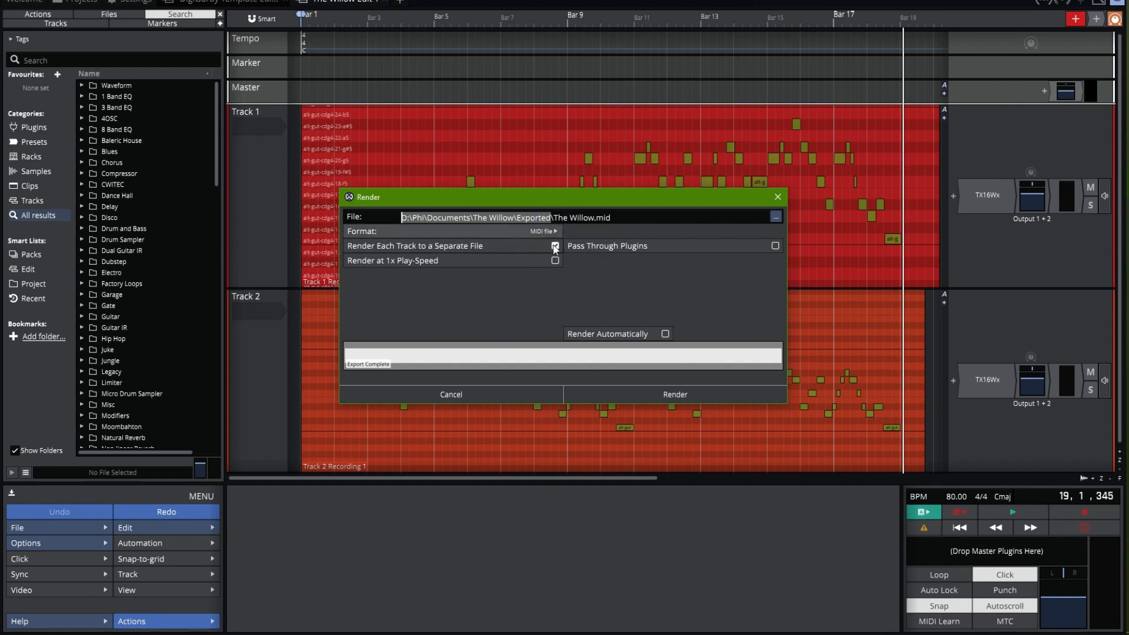
click(635, 277)
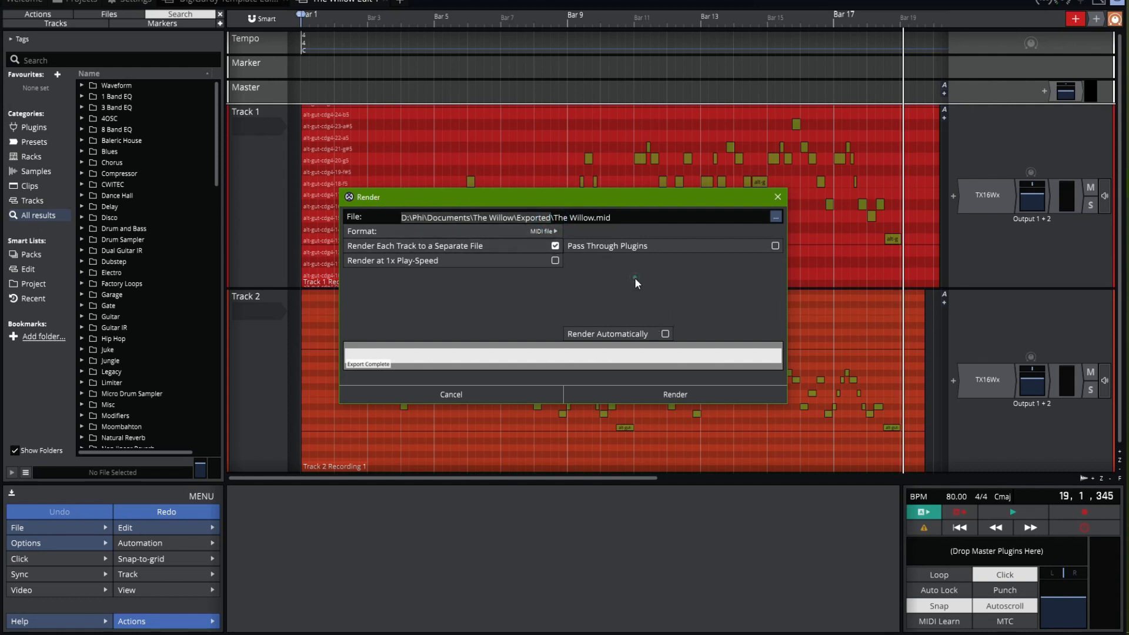
click(669, 397)
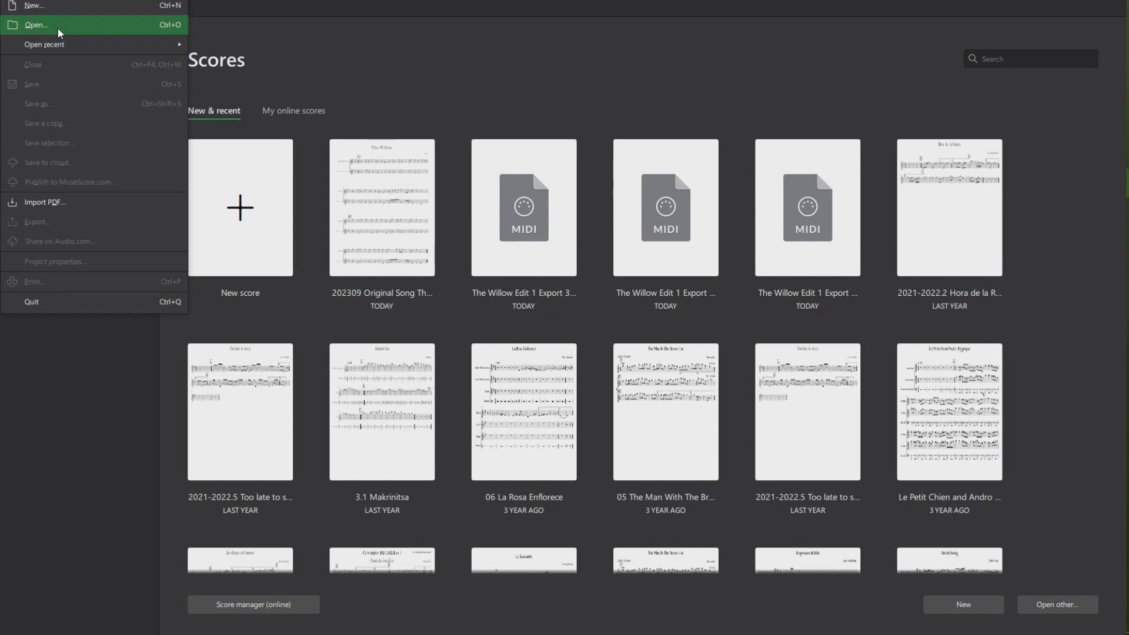
Switch to MuseScore and open The Willow Track 1 Render 0.mid from the project's Exported folder
click(59, 33)
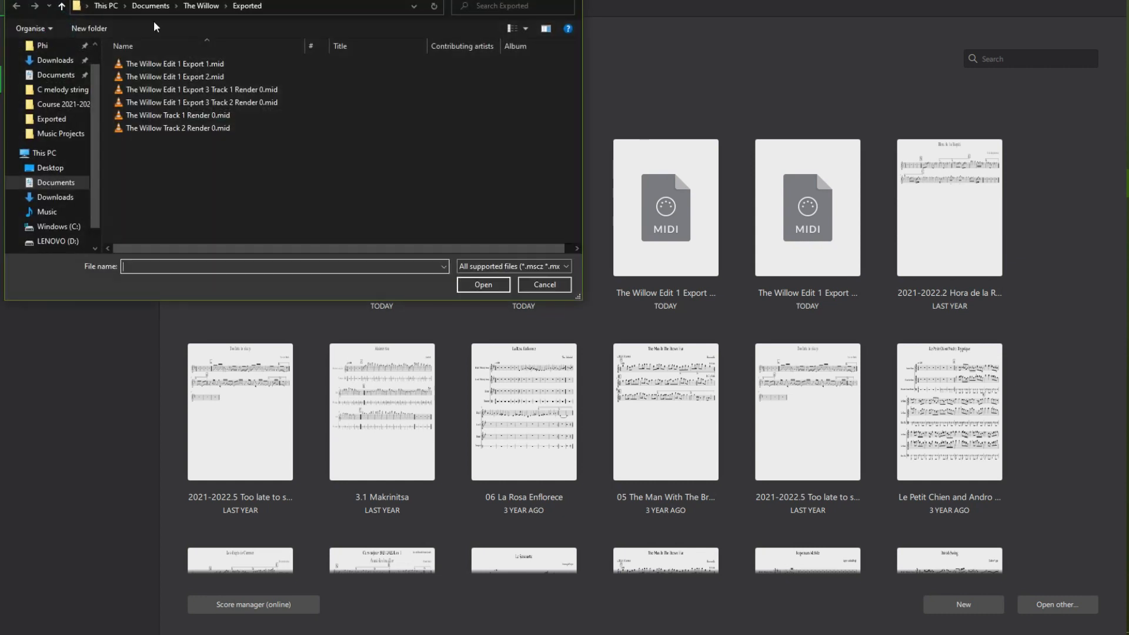
click(235, 115)
click(189, 128)
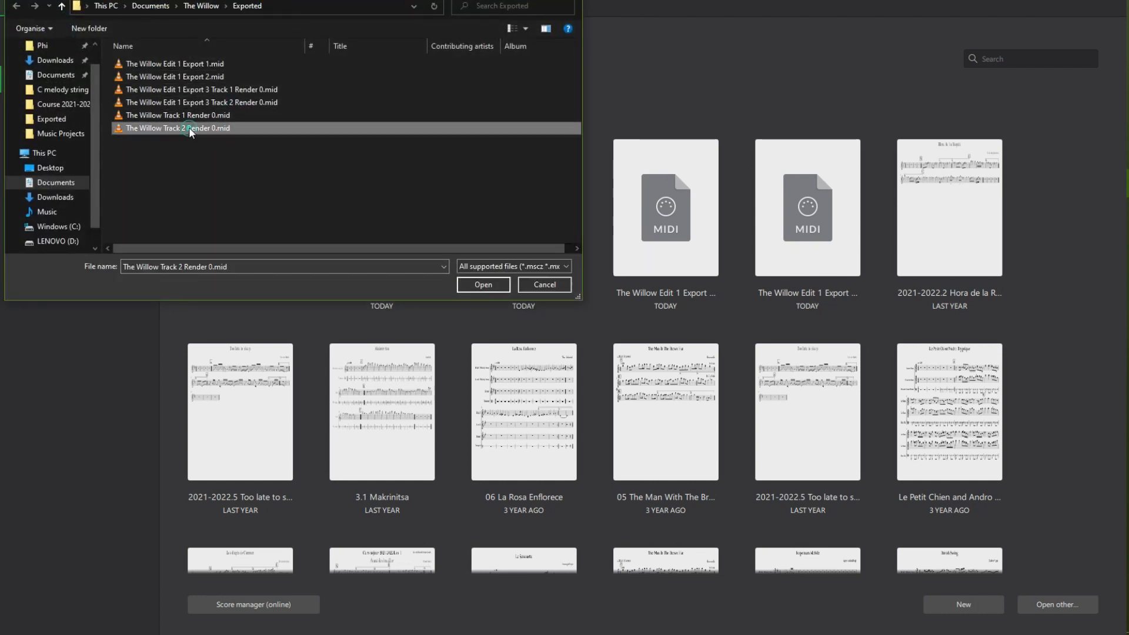
click(482, 285)
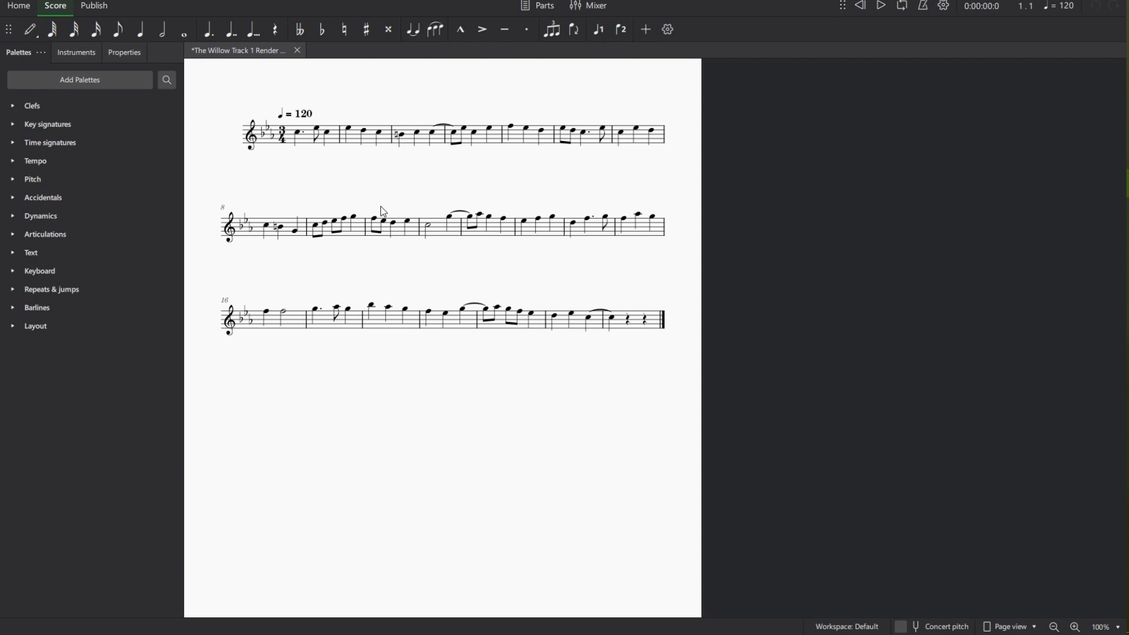
Change the score's time signature to 4/4 and delete the tempo marking above bar 1
click(13, 143)
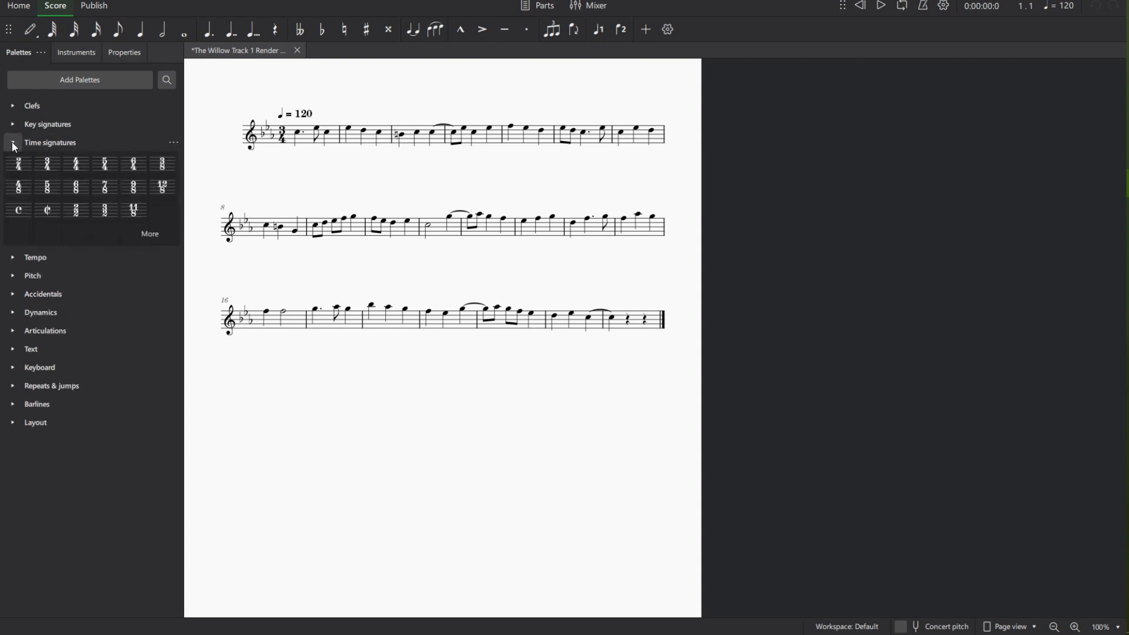
mouse_move(85, 165)
mouse_down()
mouse_move(303, 134)
mouse_move(316, 189)
mouse_up()
drag(76, 171, 285, 137)
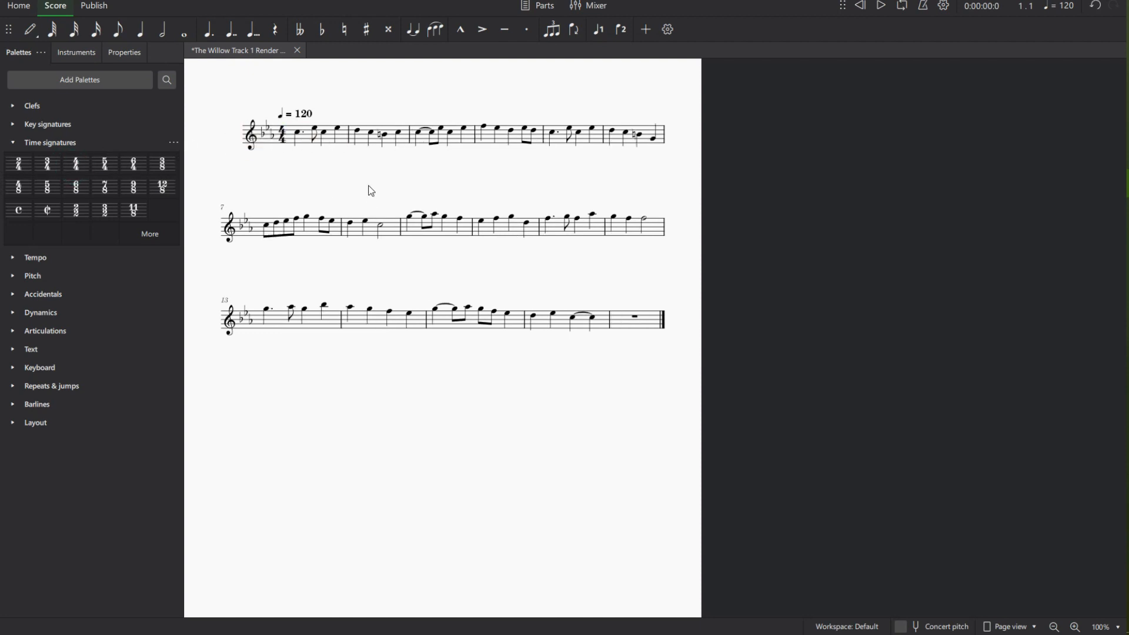
click(297, 113)
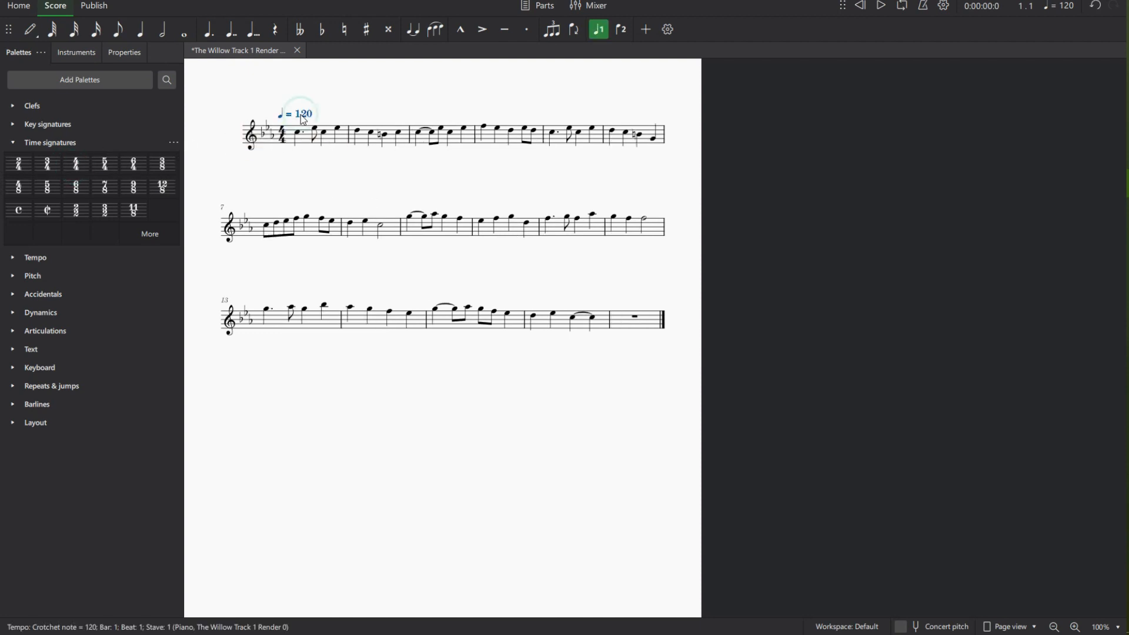
key(Delete)
Replace the tied notes with single dotted crotchets in bars 3, 9 and 15 and with a minim in bar 16
click(423, 136)
key(period)
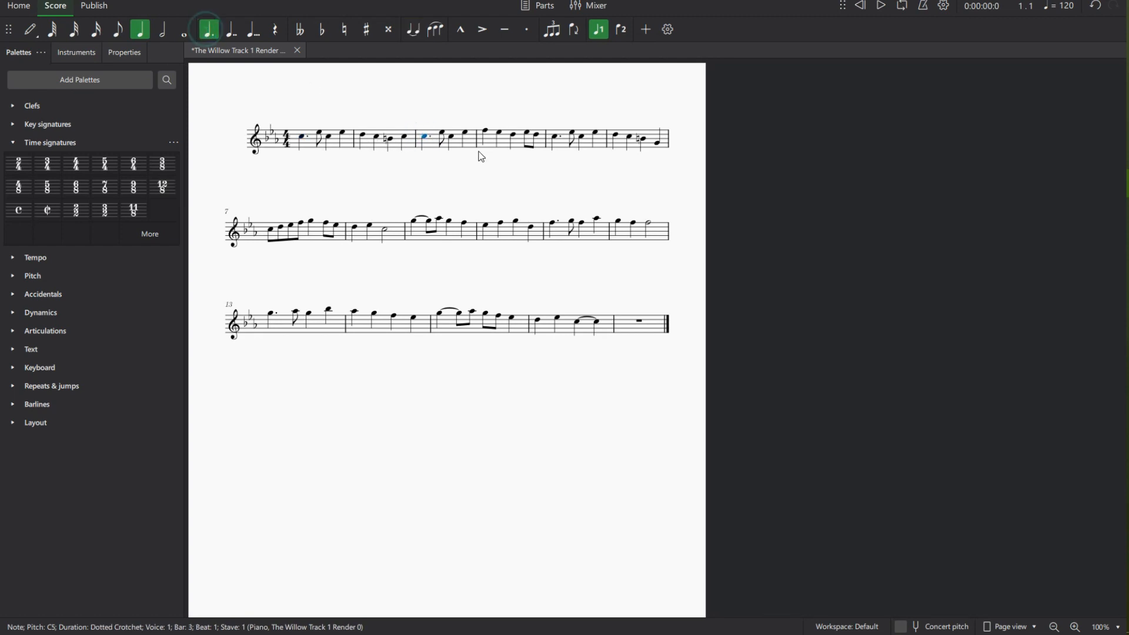
click(414, 223)
key(period)
click(441, 313)
key(period)
click(576, 325)
key(6)
Delete the empty bar 17 at the end of the score
click(345, 189)
right_click(640, 322)
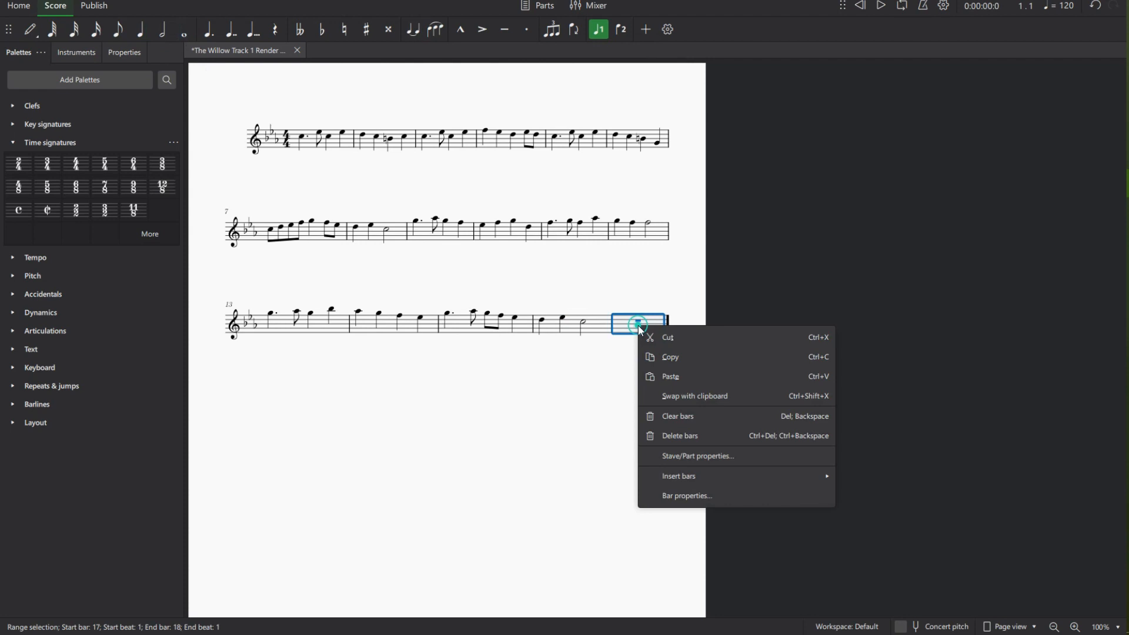
click(706, 438)
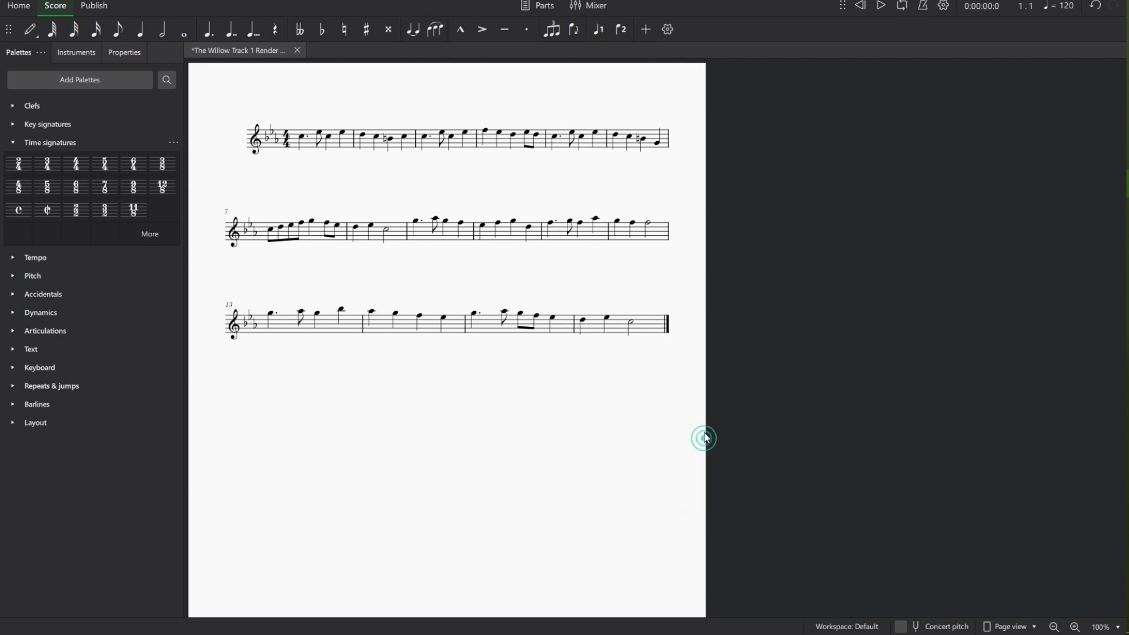
Replace the stave's piano with the Nyckelharpa in the stave and part properties
click(307, 149)
right_click(304, 145)
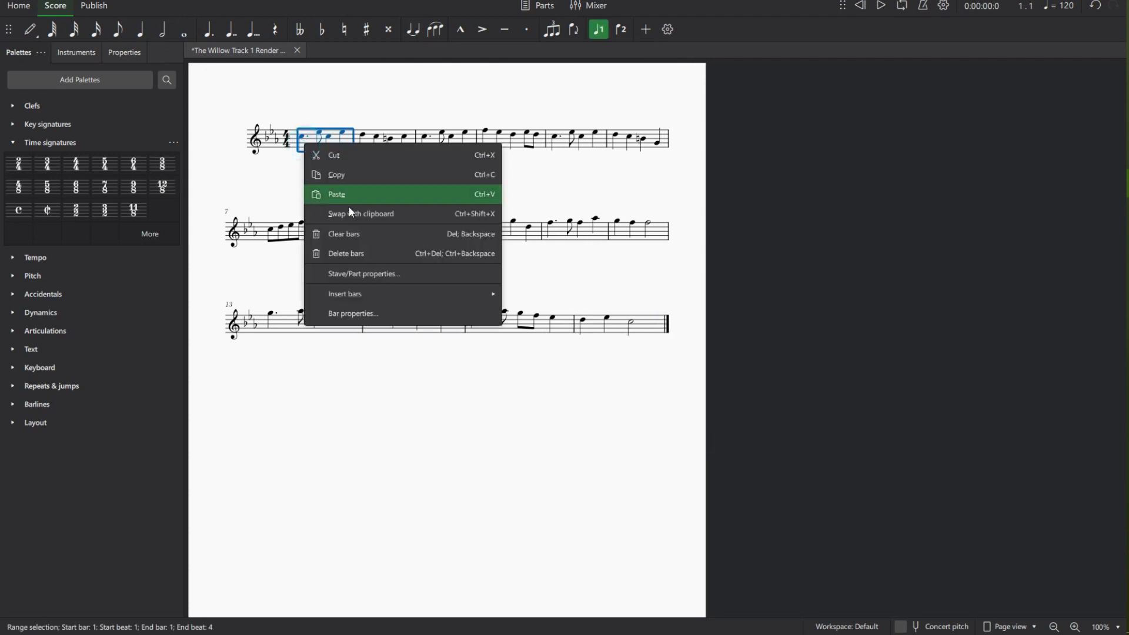
click(392, 278)
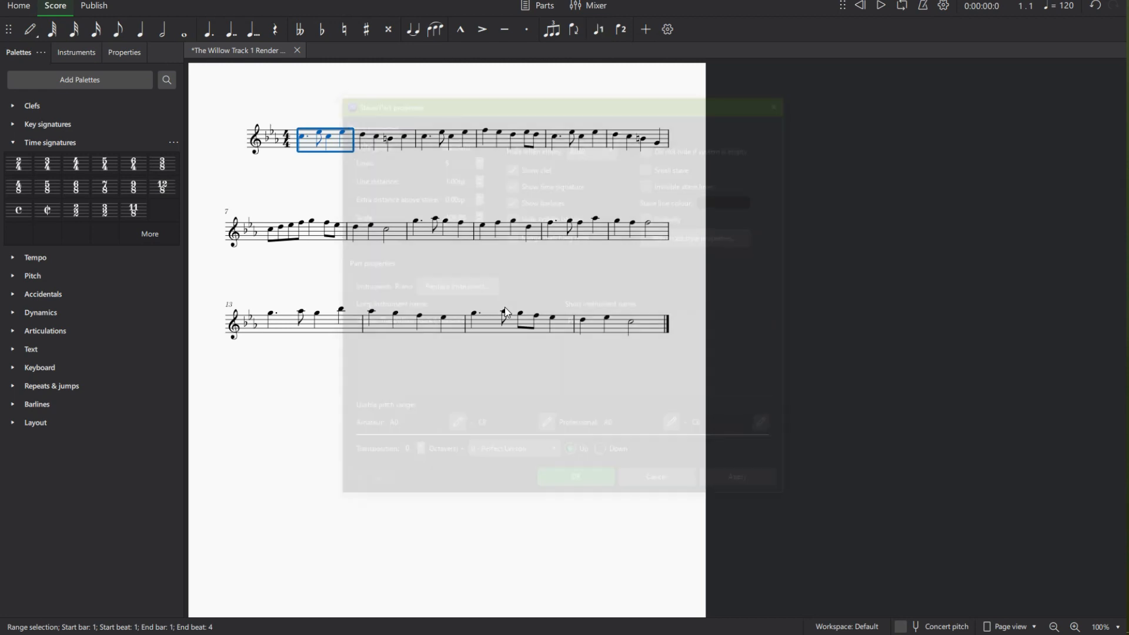
click(464, 285)
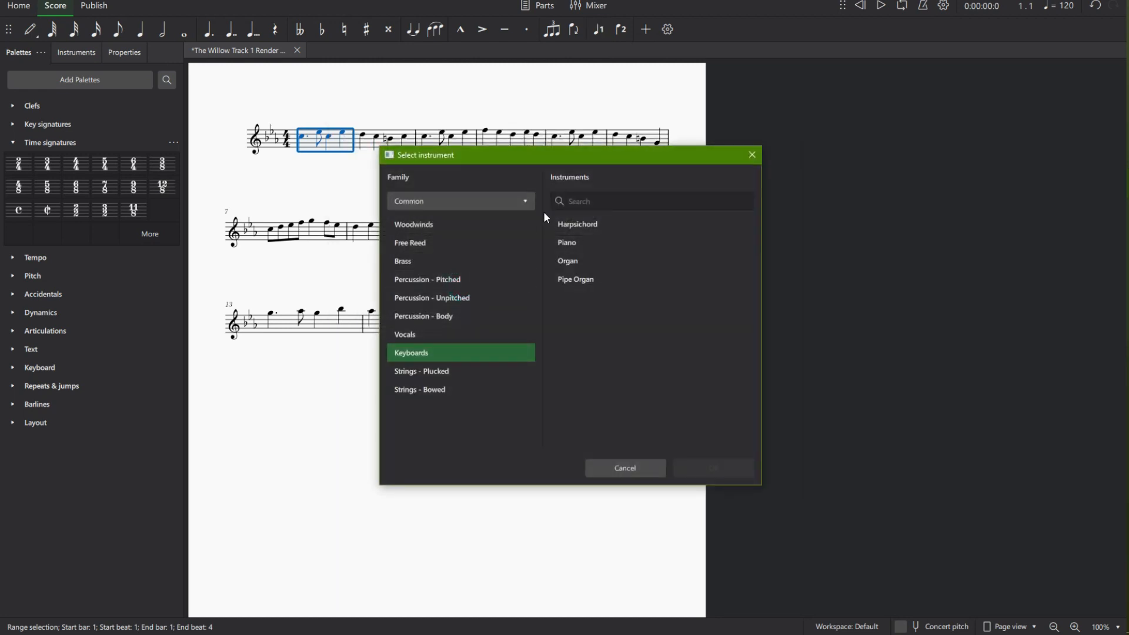
click(482, 199)
click(456, 221)
click(609, 200)
text(nycke)
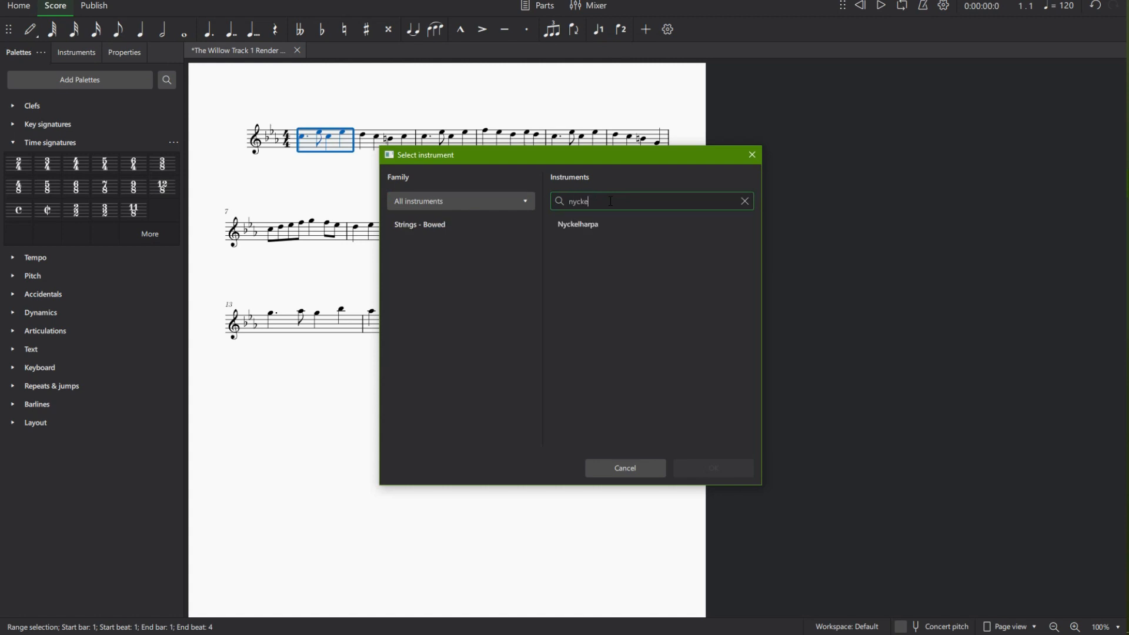
click(592, 226)
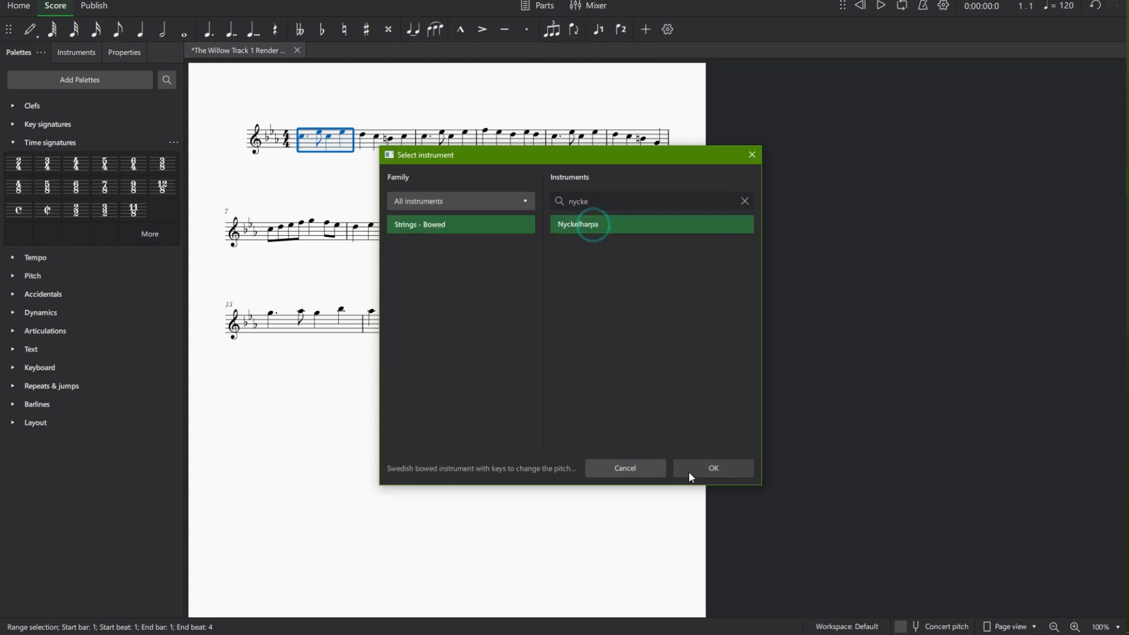
click(713, 469)
Set both the amateur and professional usable pitch ranges of the Nyckelharpa to G4 through G6 and apply them
click(415, 427)
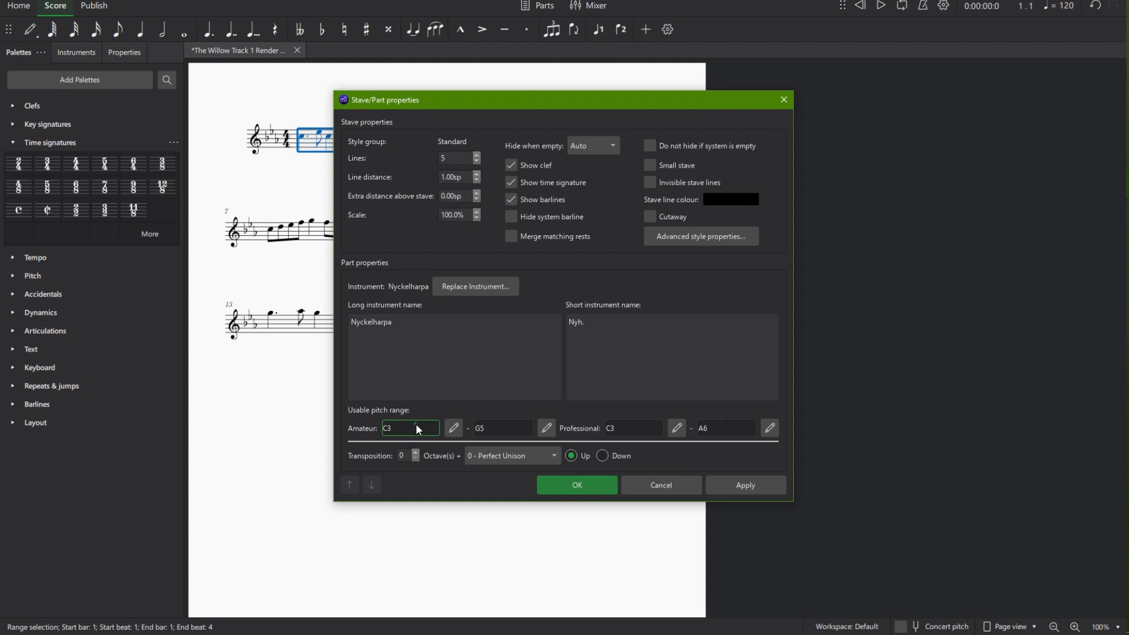
click(453, 428)
click(616, 319)
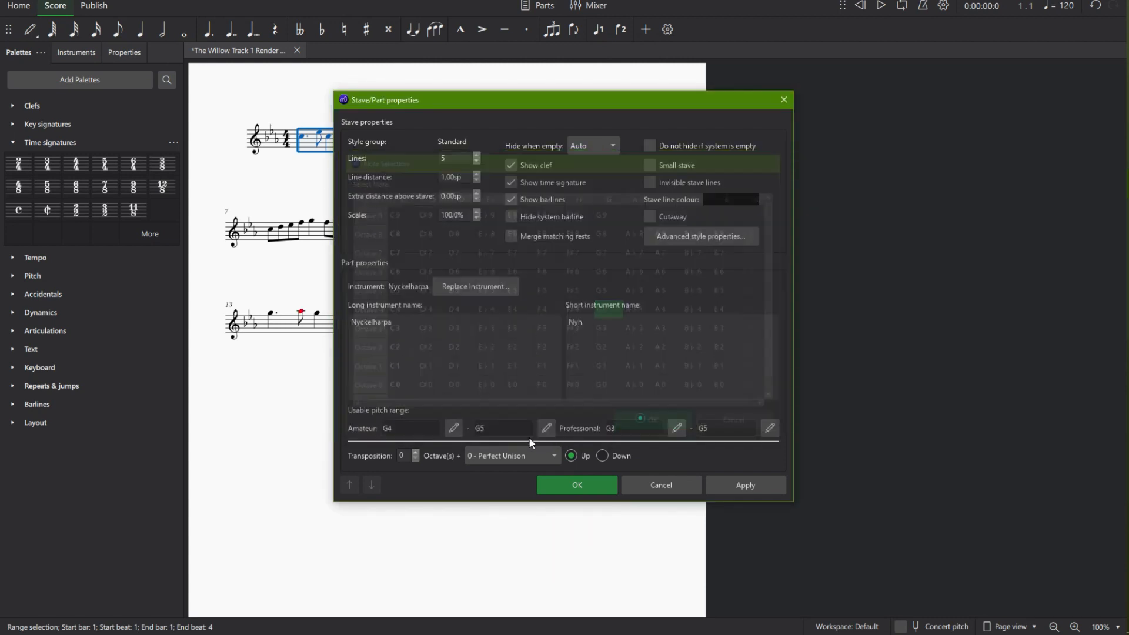
click(547, 431)
click(617, 268)
click(646, 422)
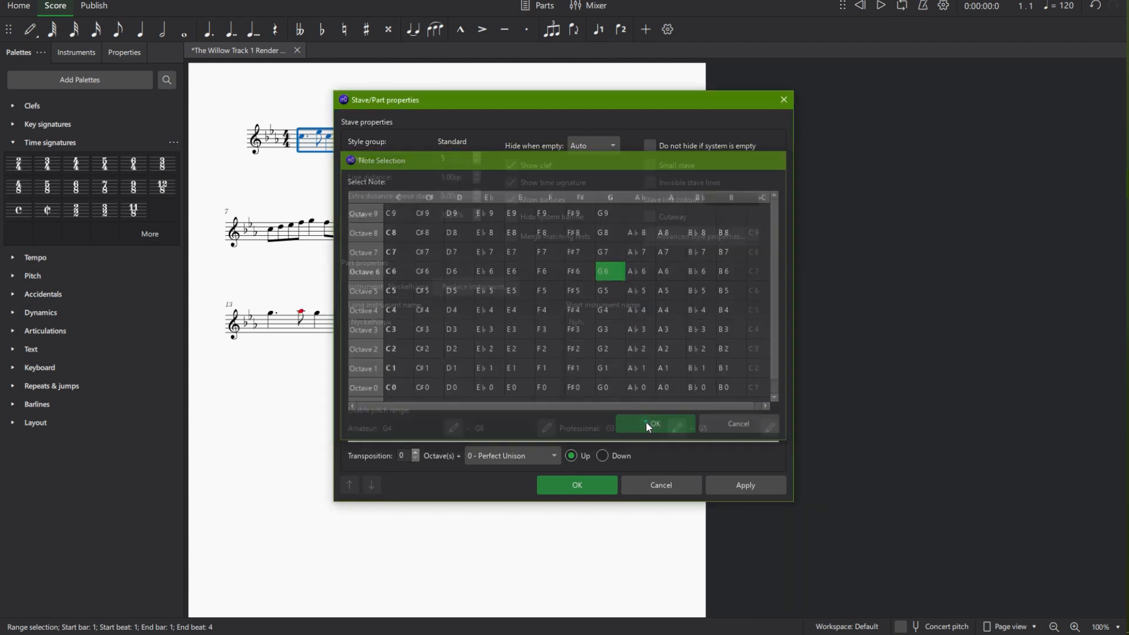
click(677, 428)
click(612, 304)
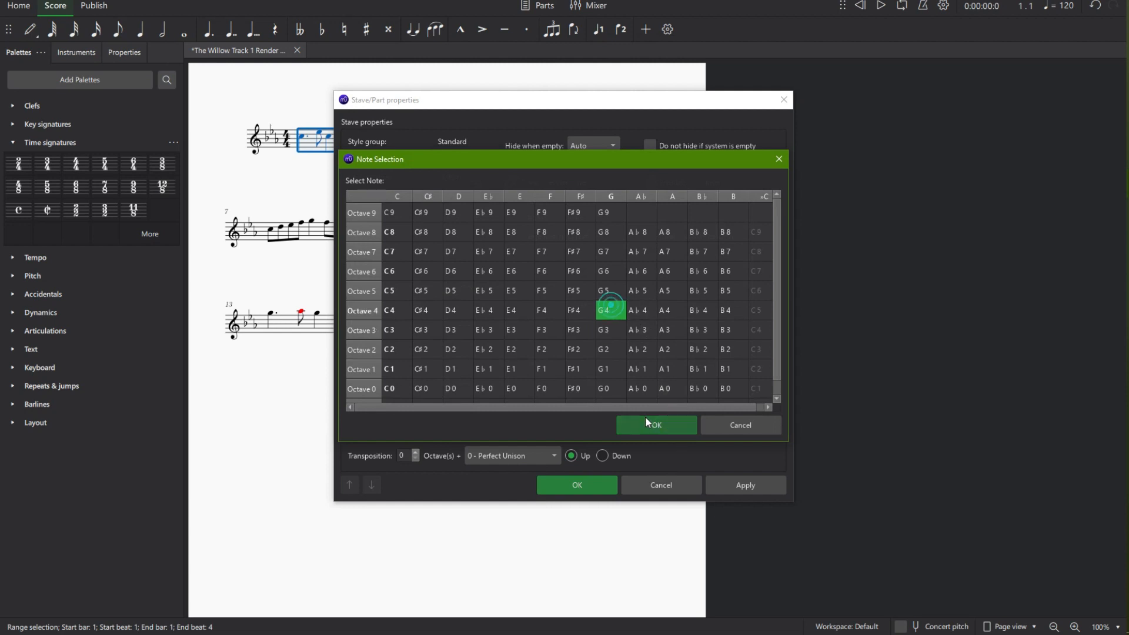
click(645, 418)
click(770, 428)
click(609, 267)
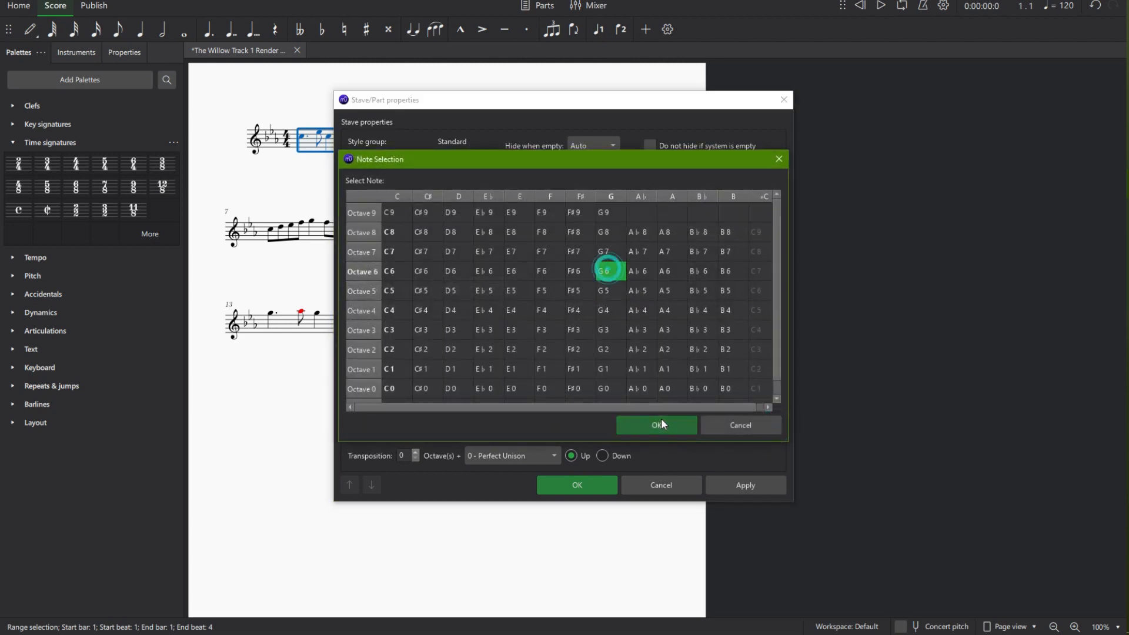
click(661, 418)
click(735, 487)
click(611, 485)
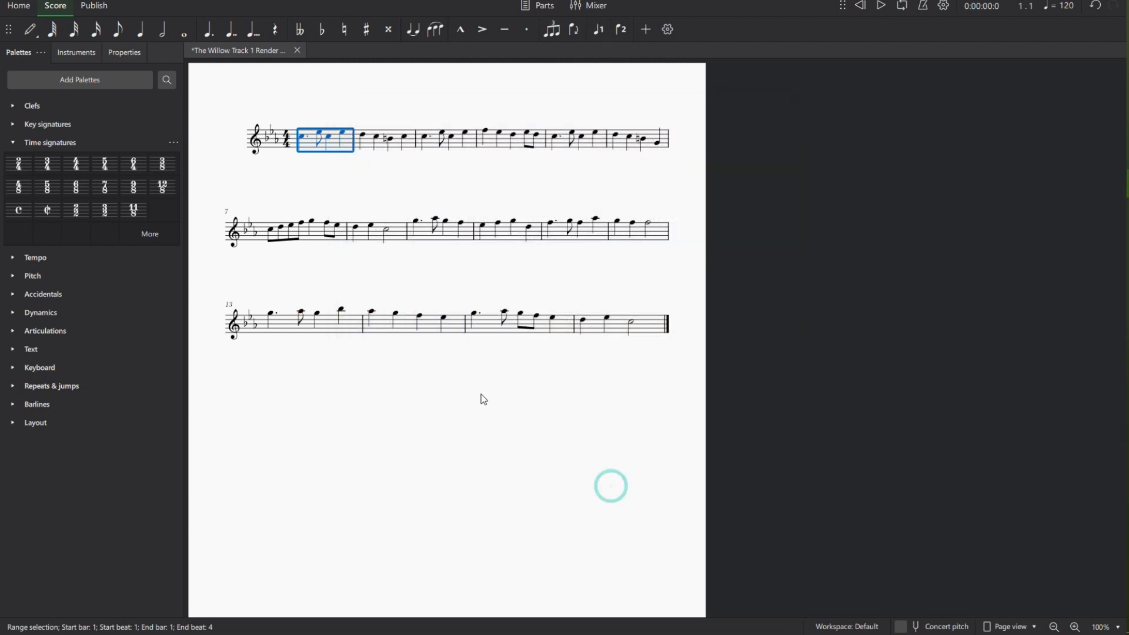
Add rehearsal mark A at bar 1 and rehearsal mark B at bar 9
click(30, 349)
click(50, 418)
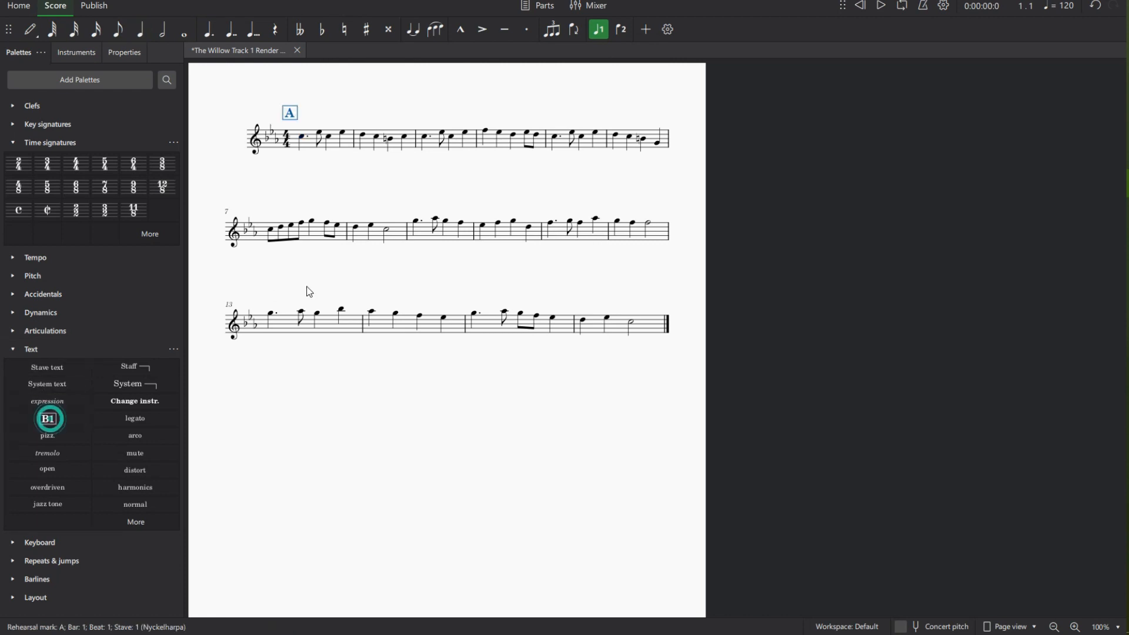
click(416, 226)
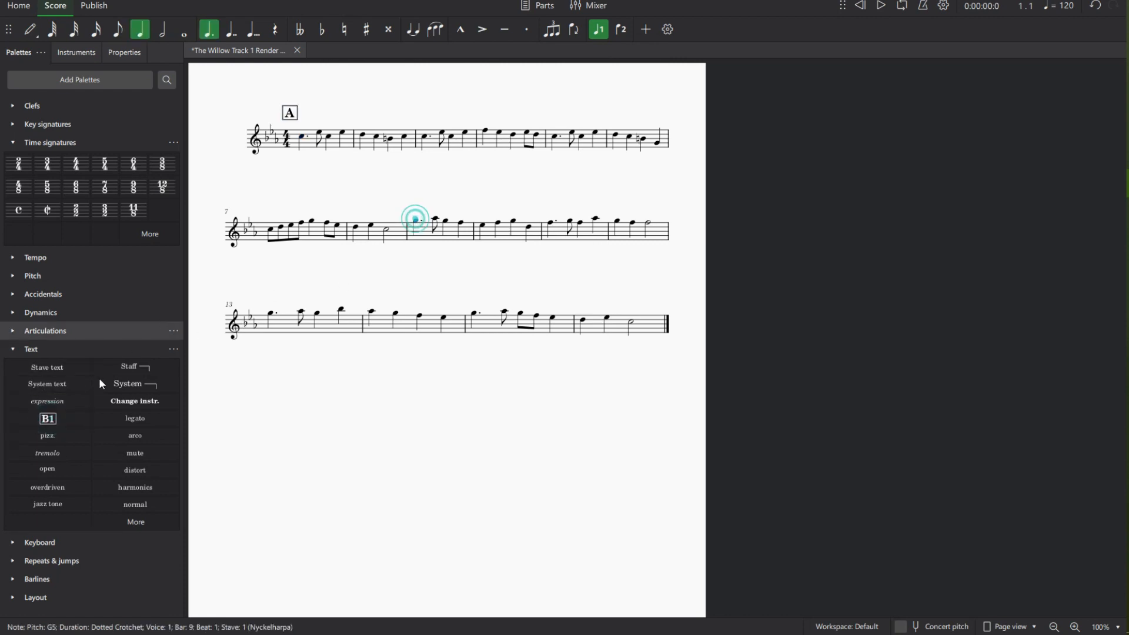
click(48, 419)
click(423, 453)
click(419, 445)
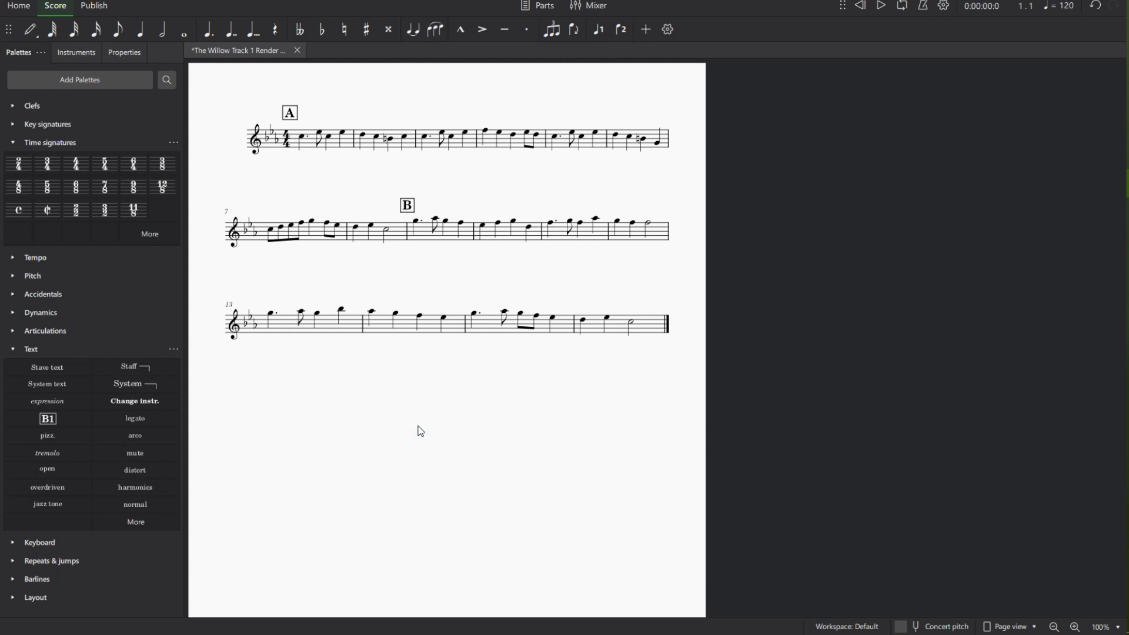
Add a second Nyckelharpa to the score's instruments
key(i)
click(387, 201)
click(311, 385)
click(506, 207)
text(nyck)
click(504, 227)
click(627, 309)
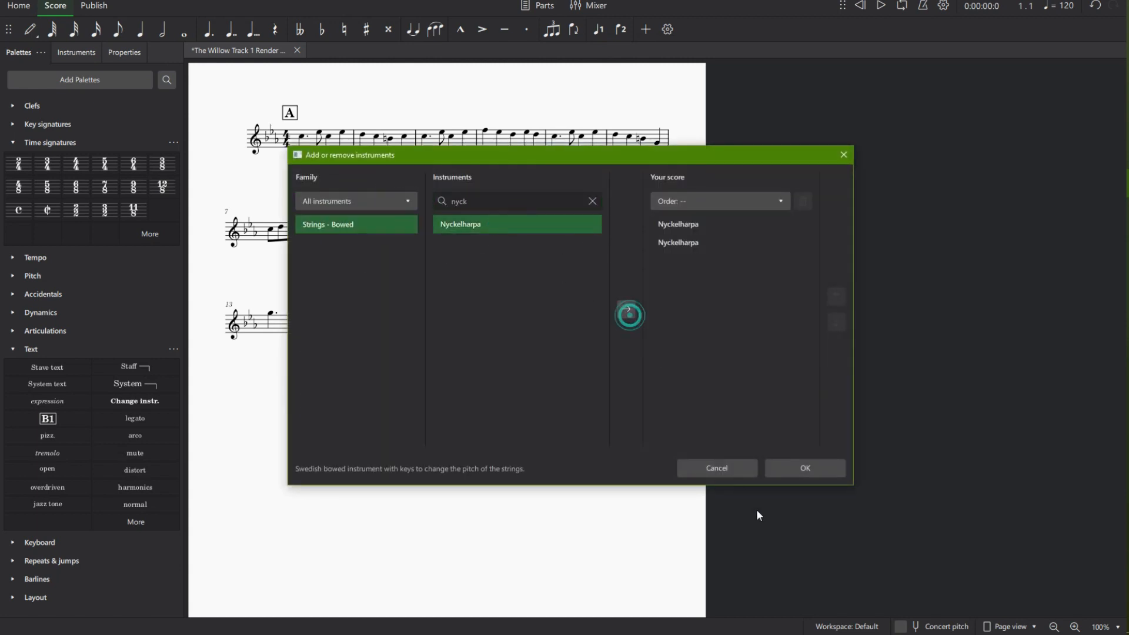
click(816, 471)
Open The Willow Track 2 Render 0 and copy its whole melody from the first note to the last
click(27, 2)
click(59, 25)
click(171, 131)
click(484, 284)
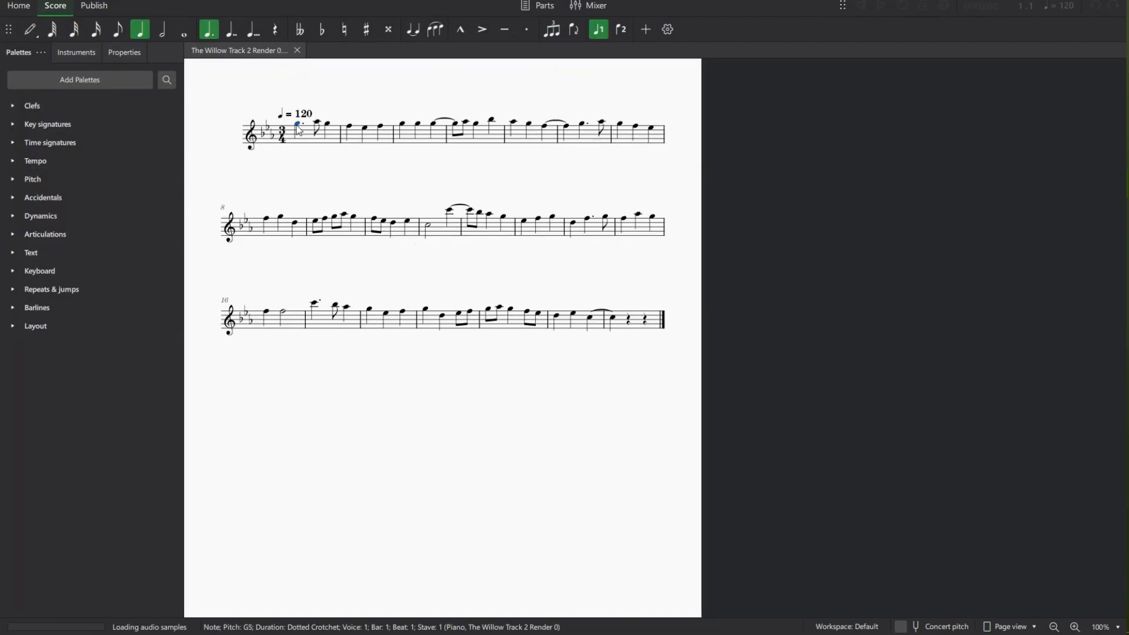
shift+click(613, 322)
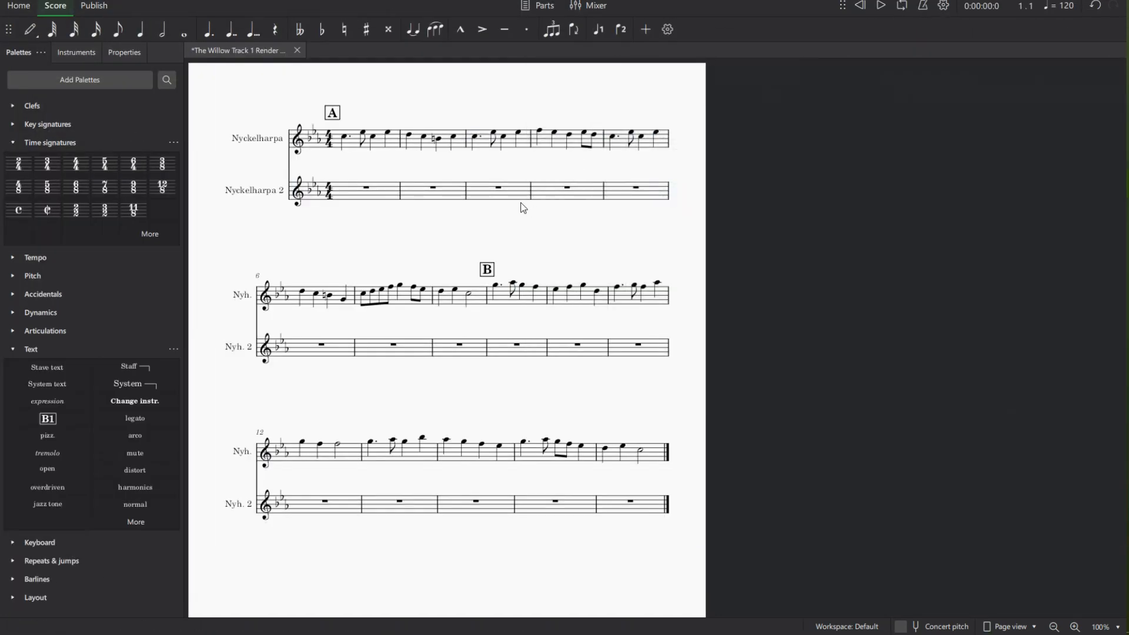
Paste the copied melody into the Nyckelharpa 2 stave of the first score, starting at bar 1
click(361, 194)
key(ctrl+End)
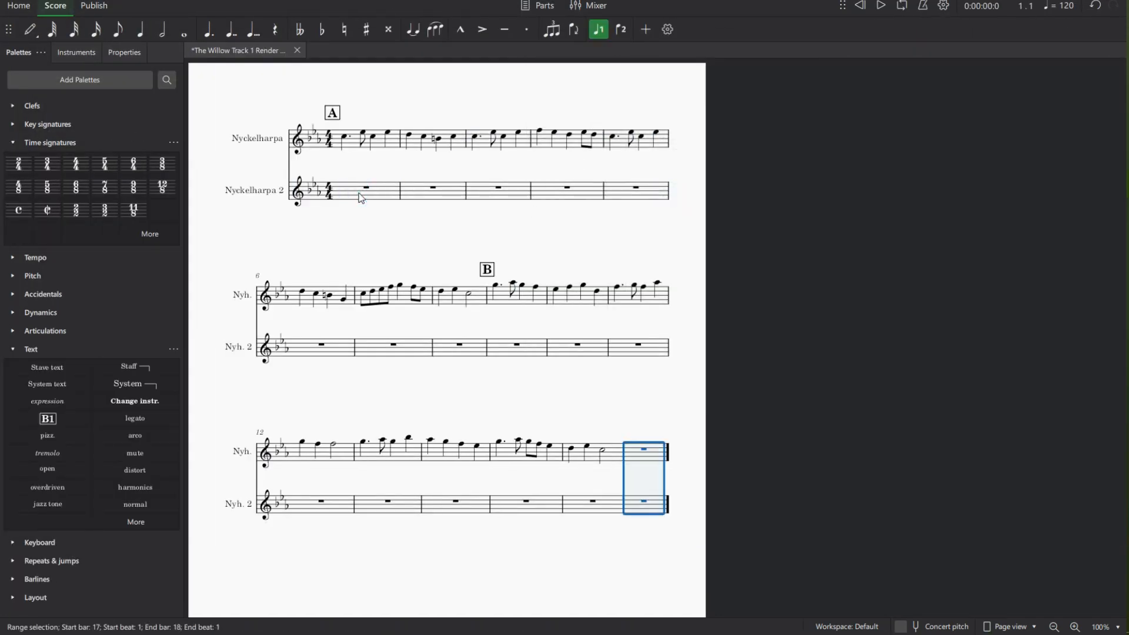
click(363, 194)
key(ctrl+v)
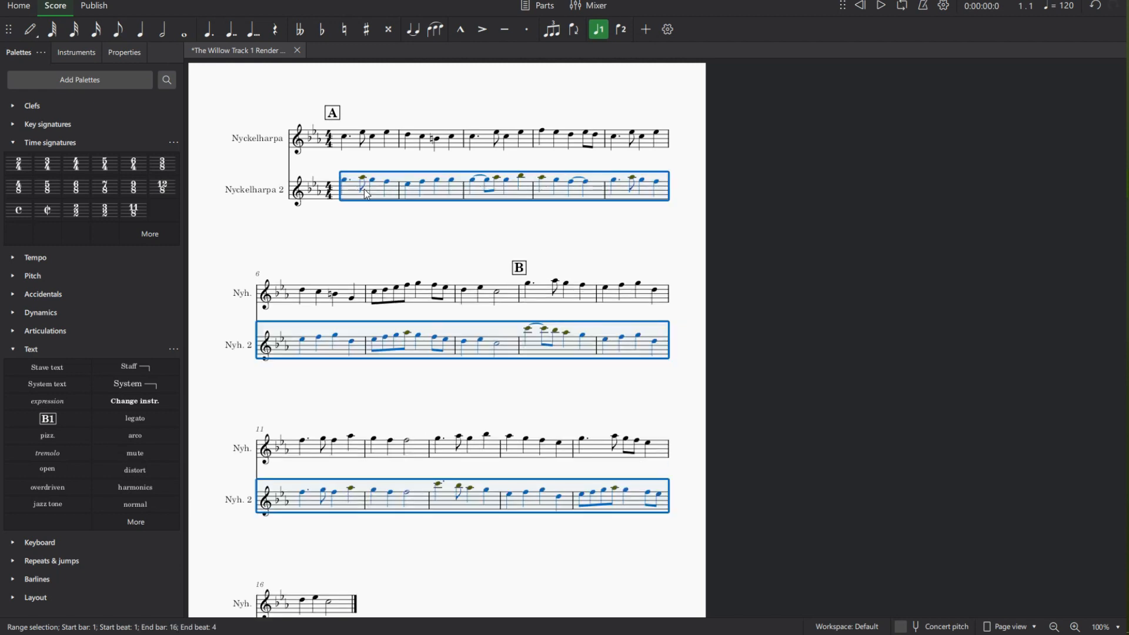
Replace Nyckelharpa 2's tied notes with dotted crotchets in bars 3 and 9 and a minim in bar 4, and transpose its melody down an octave
click(472, 179)
click(205, 28)
click(569, 181)
click(162, 30)
click(527, 328)
click(208, 29)
click(637, 500)
key(ctrl+Down)
Add a title frame above the score with the title The Willow and a composer credit
click(75, 1)
mouse_move(86, 86)
click(219, 104)
text(The )
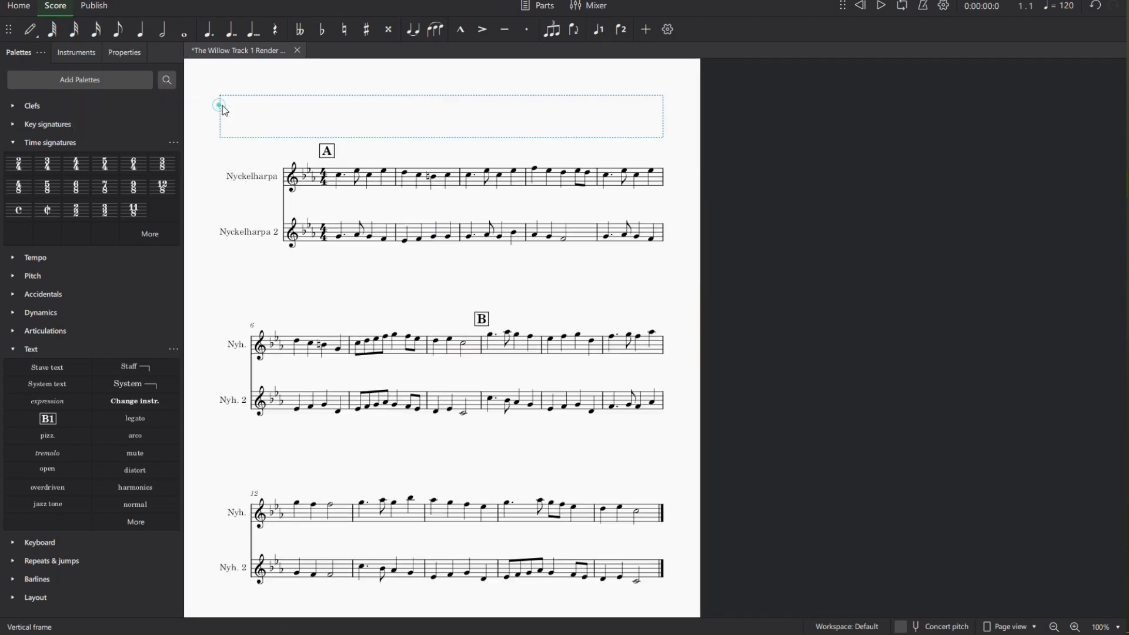
text(Willow)
right_click(619, 121)
mouse_move(661, 270)
click(821, 333)
Adjust the layout of both staves' bars so that every system holds four bars
click(339, 175)
shift+click(469, 404)
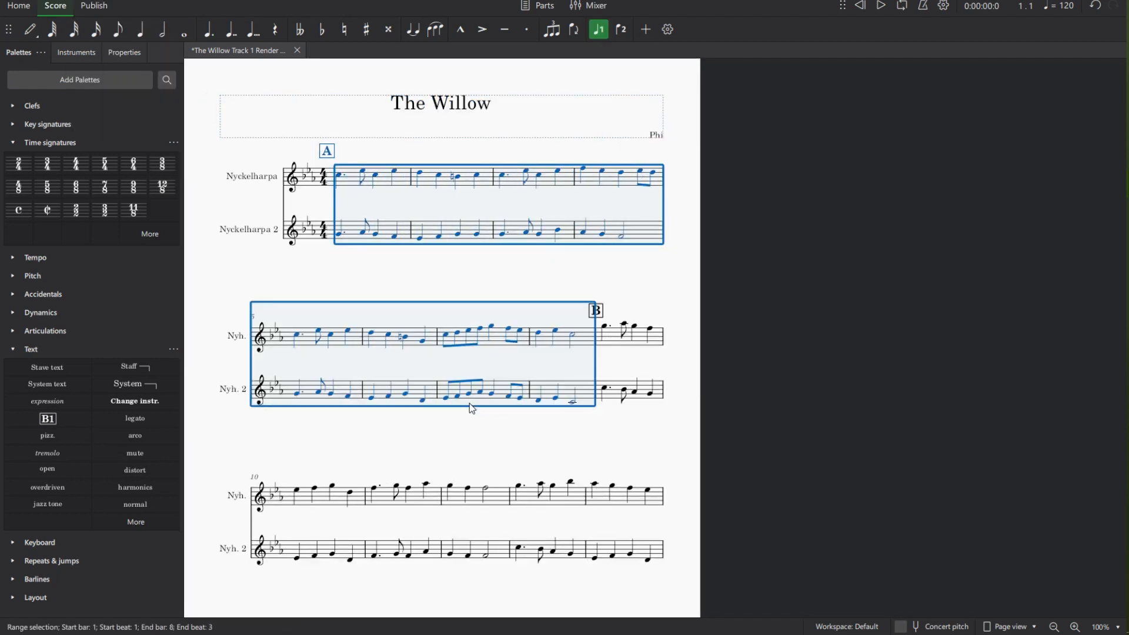
click(601, 217)
shift+click(503, 387)
key(})
key(})
click(672, 471)
Play the finished score back from the first note of bar 1
scroll(671, 470, up, 4)
scroll(644, 423, down, 4)
click(429, 157)
key(space)
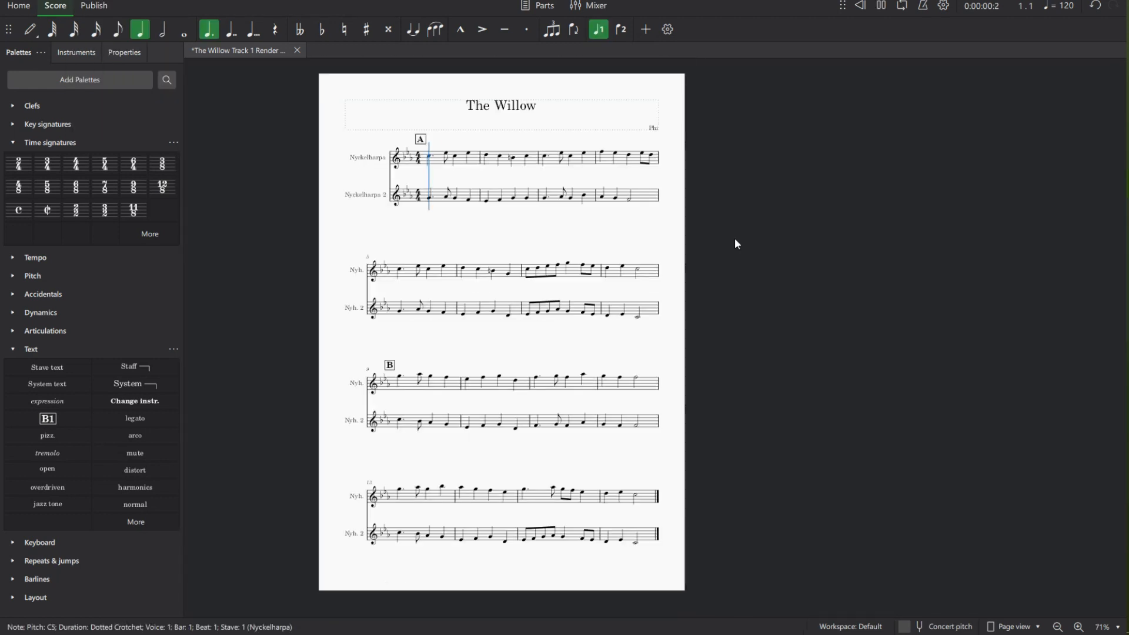